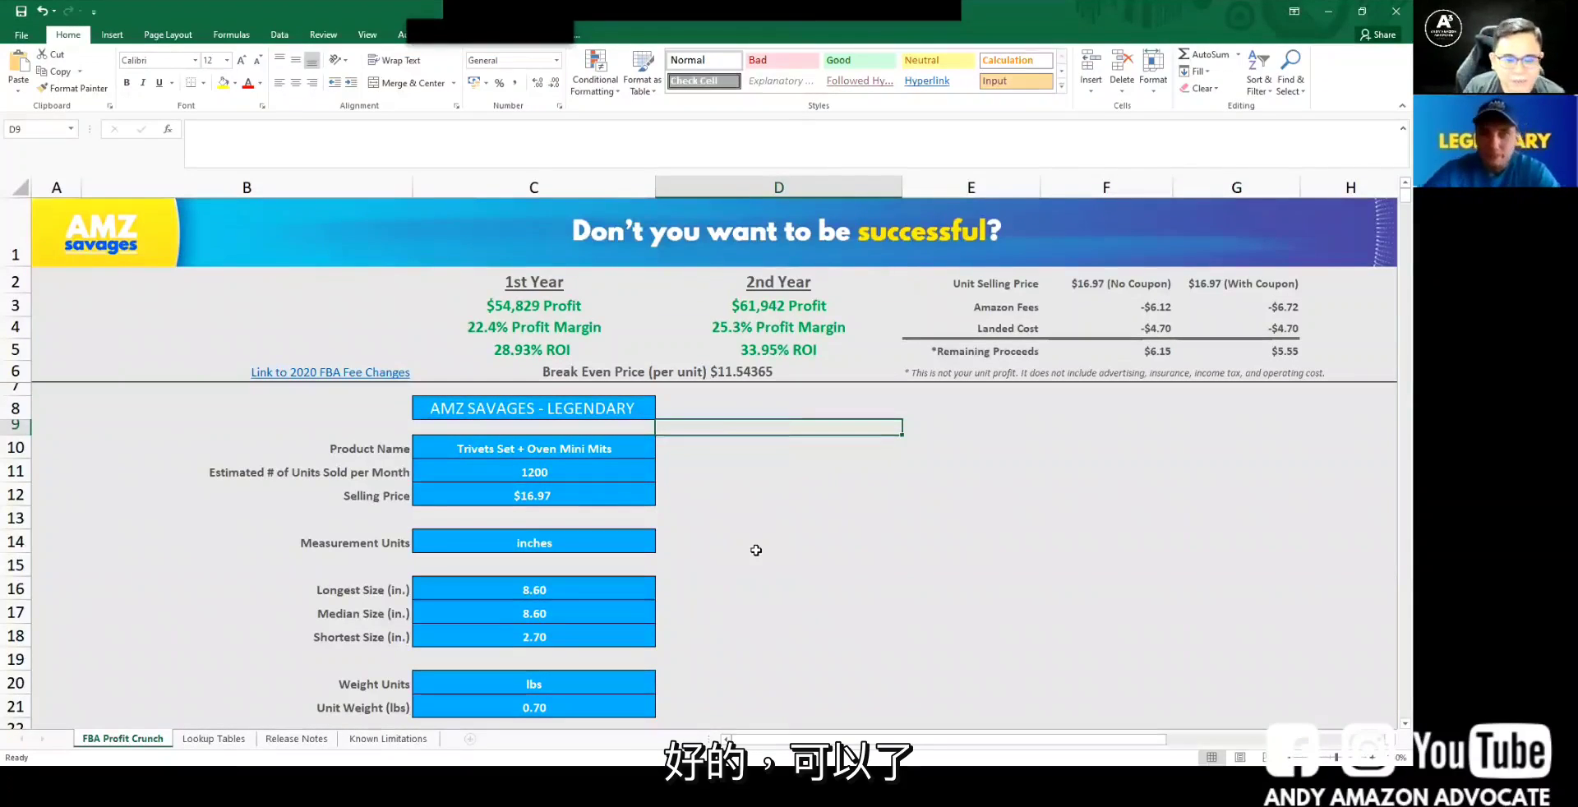
- Skim the FBA Profit Crunch sheet from the product inputs to the FBA Fulfillment Fee section and return to its beginning
click(715, 401)
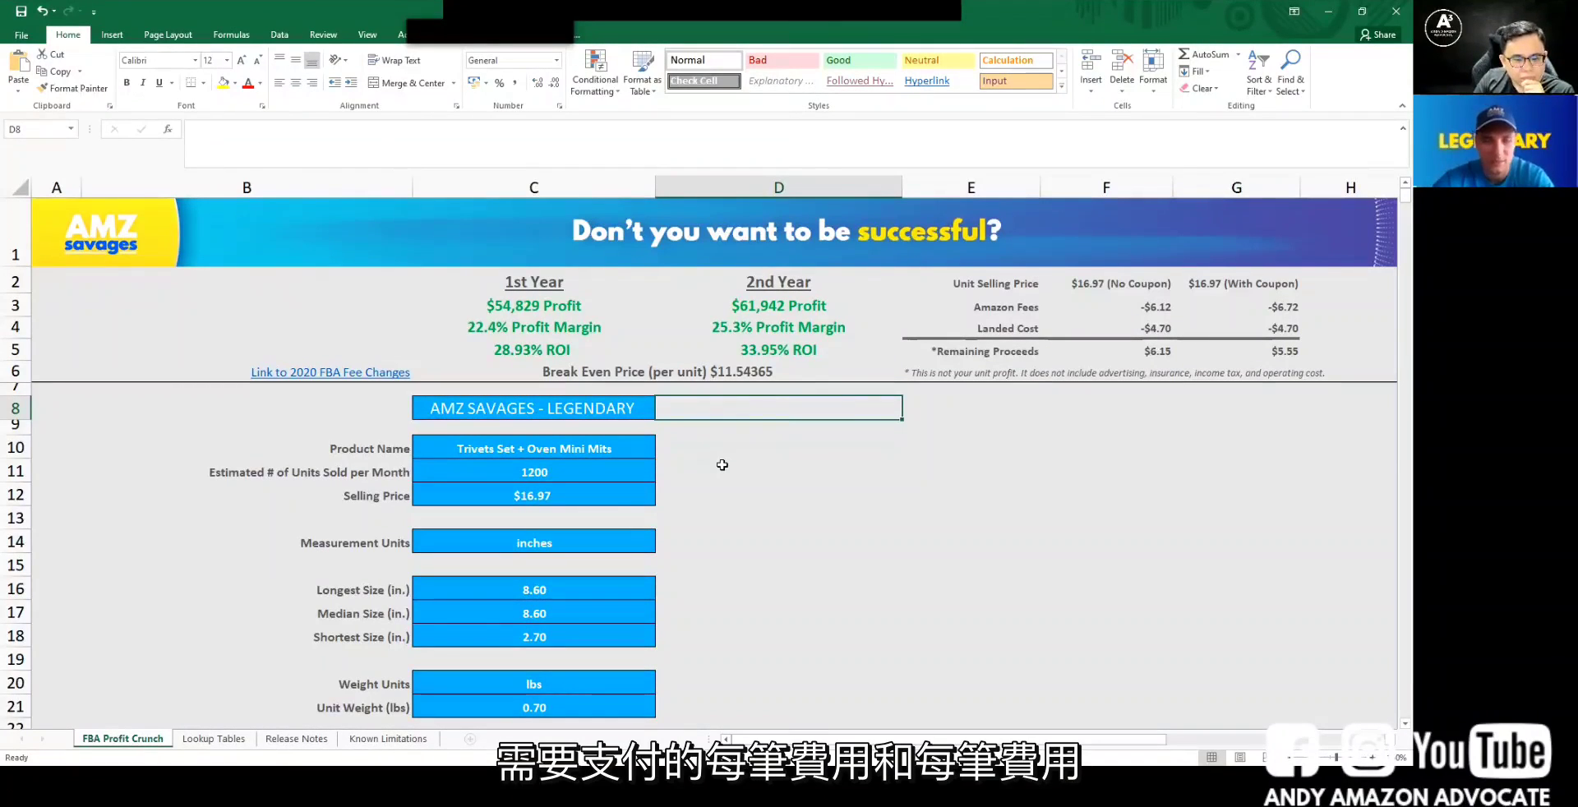
click(585, 472)
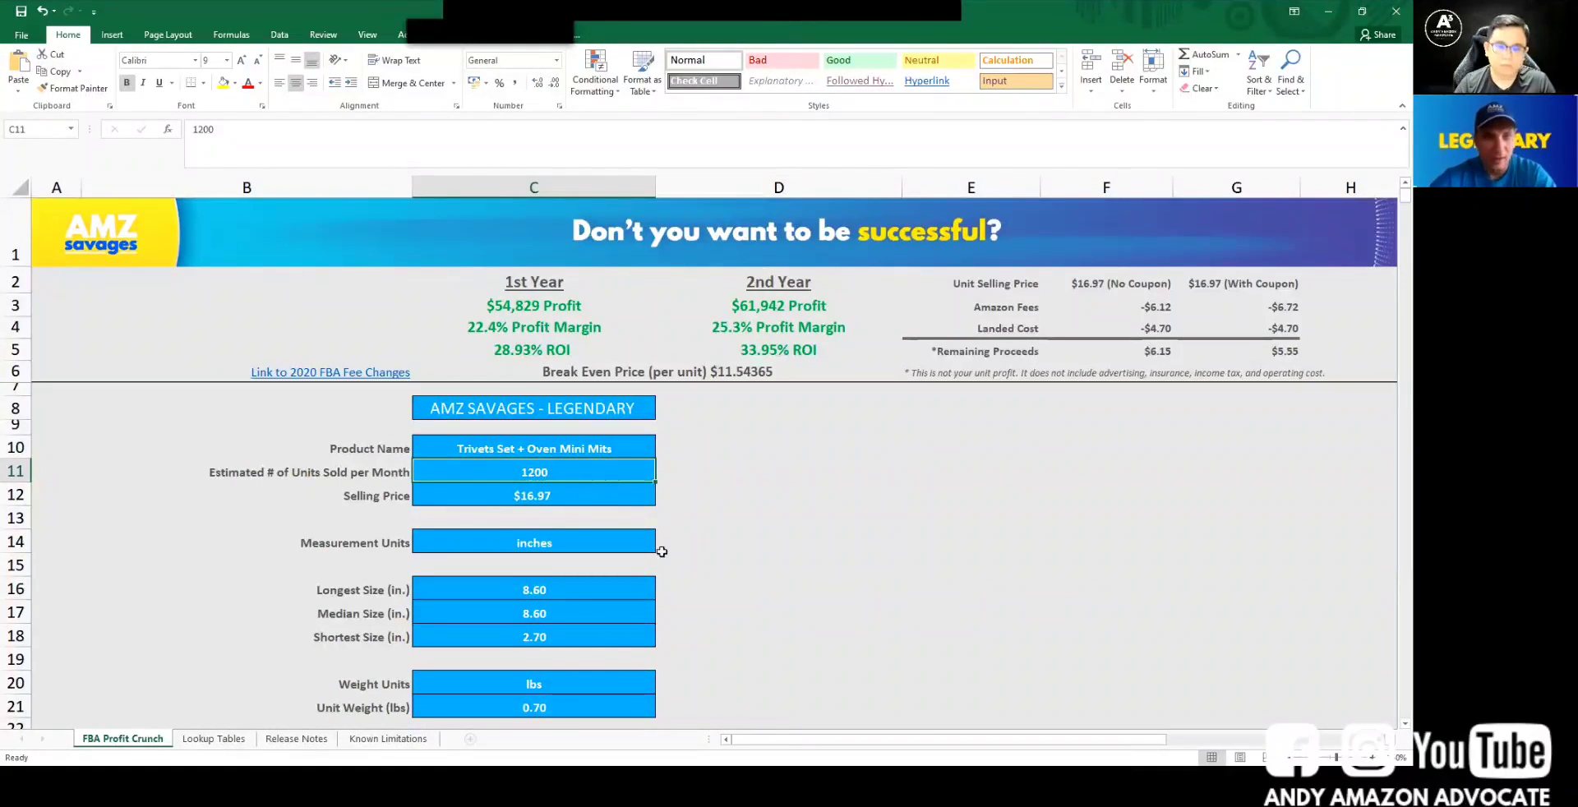
scroll(666, 552, down, 4)
scroll(667, 557, down, 5)
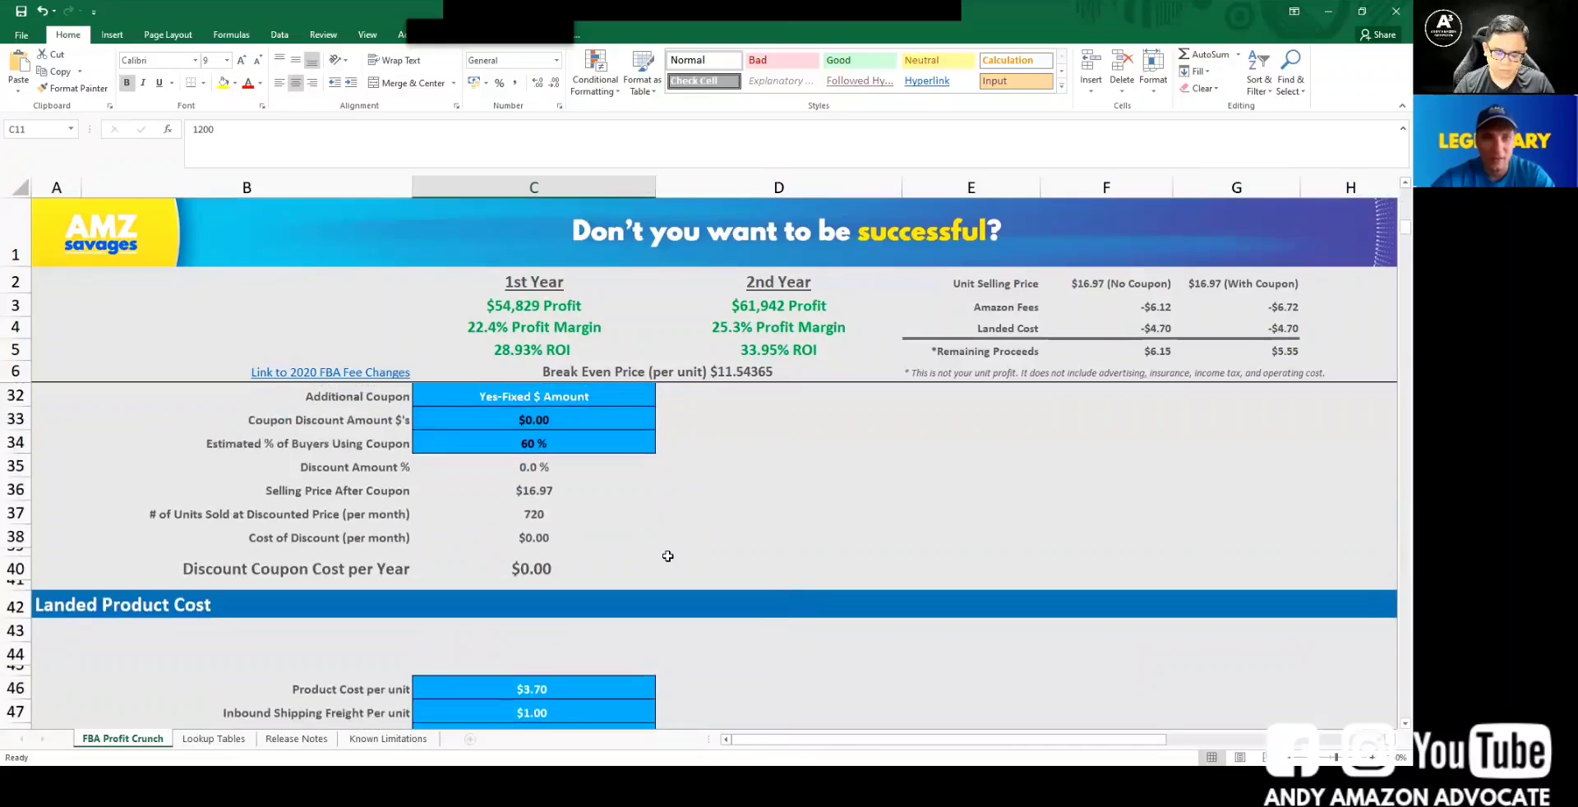
scroll(668, 556, down, 4)
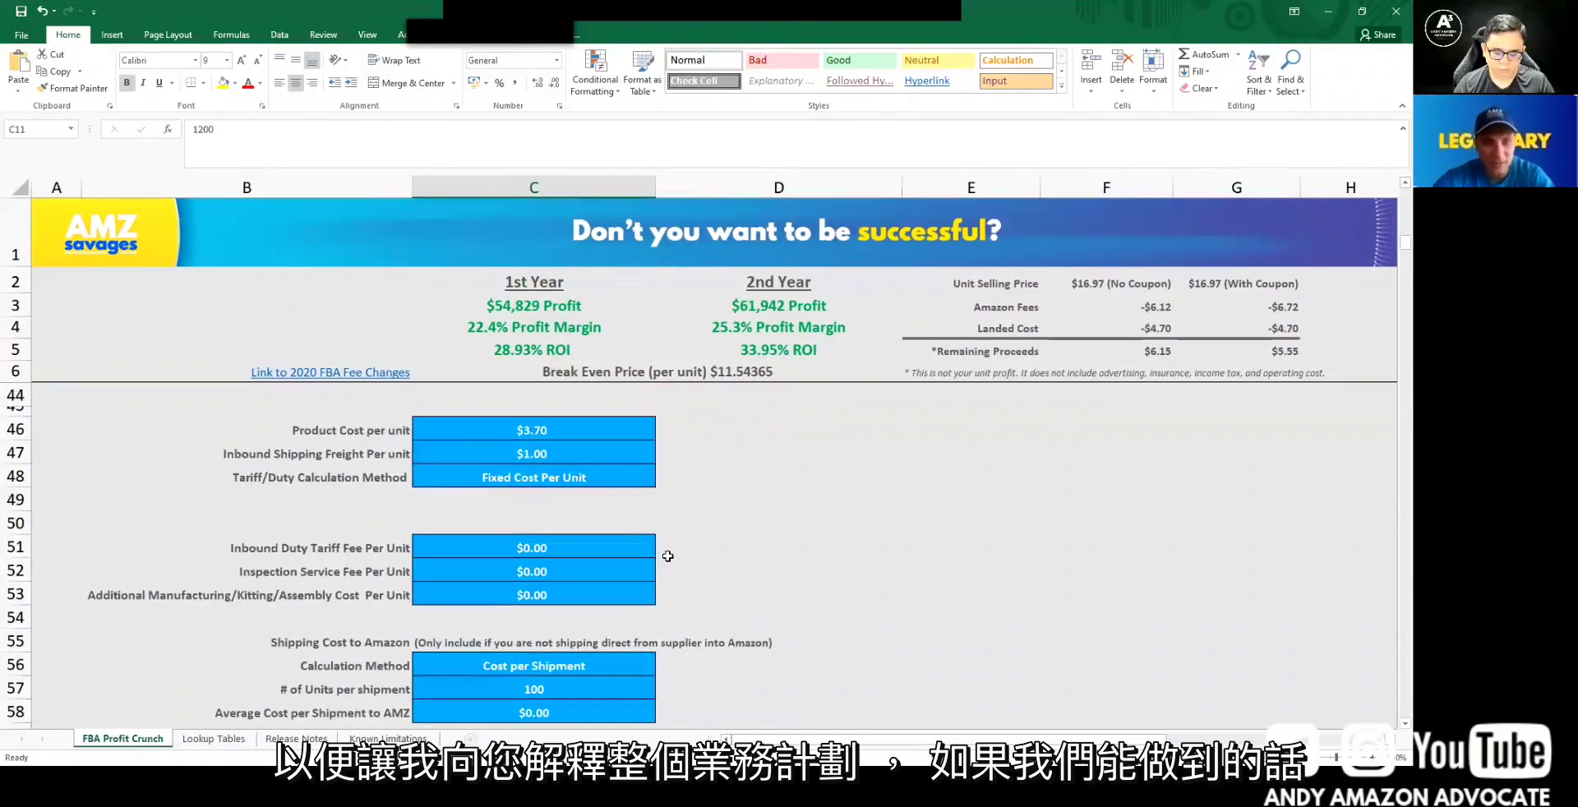
scroll(667, 556, down, 3)
scroll(668, 556, down, 10)
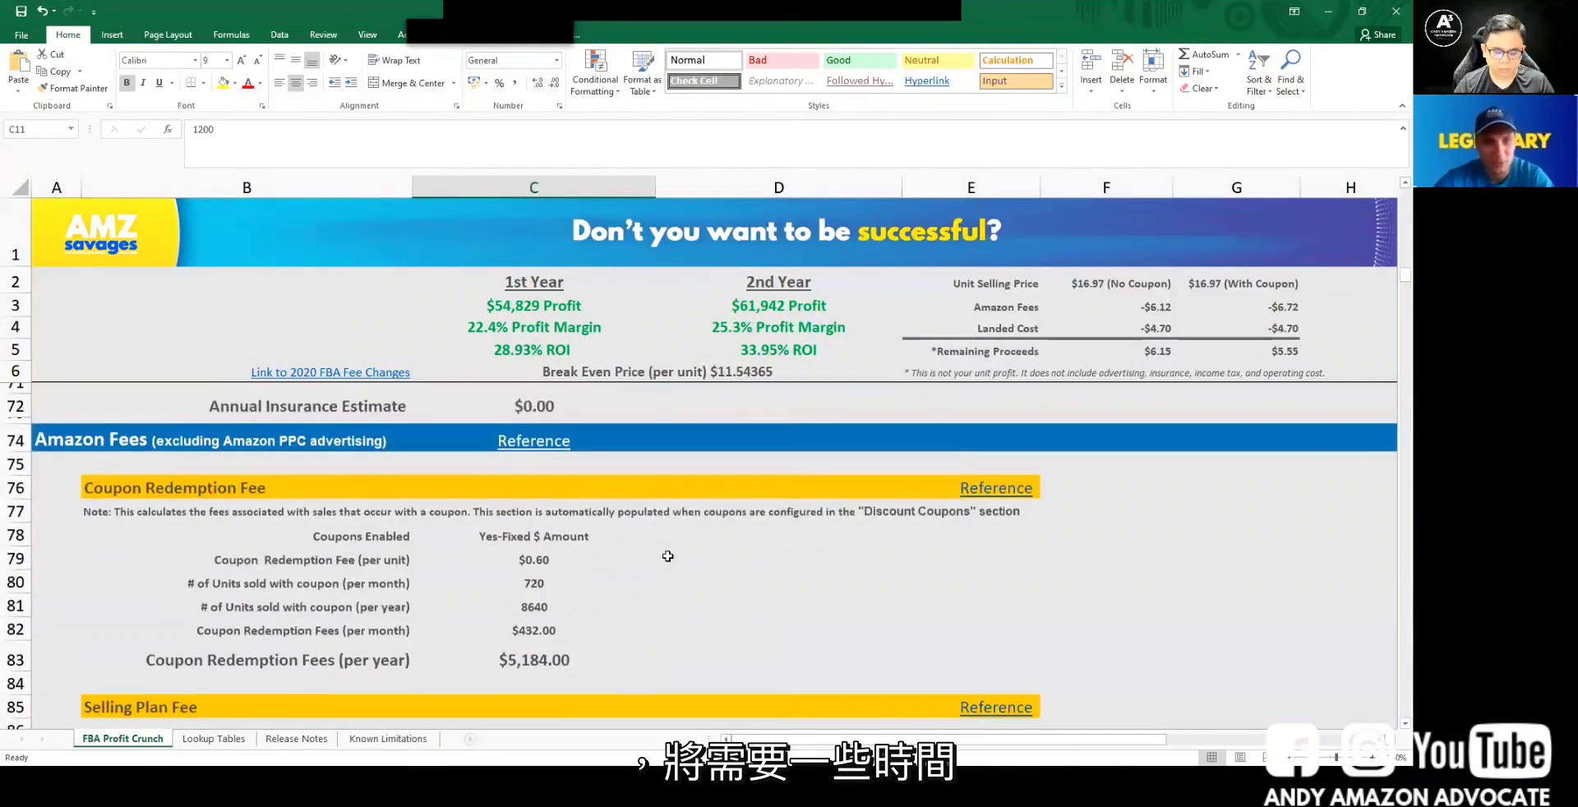
scroll(667, 556, down, 5)
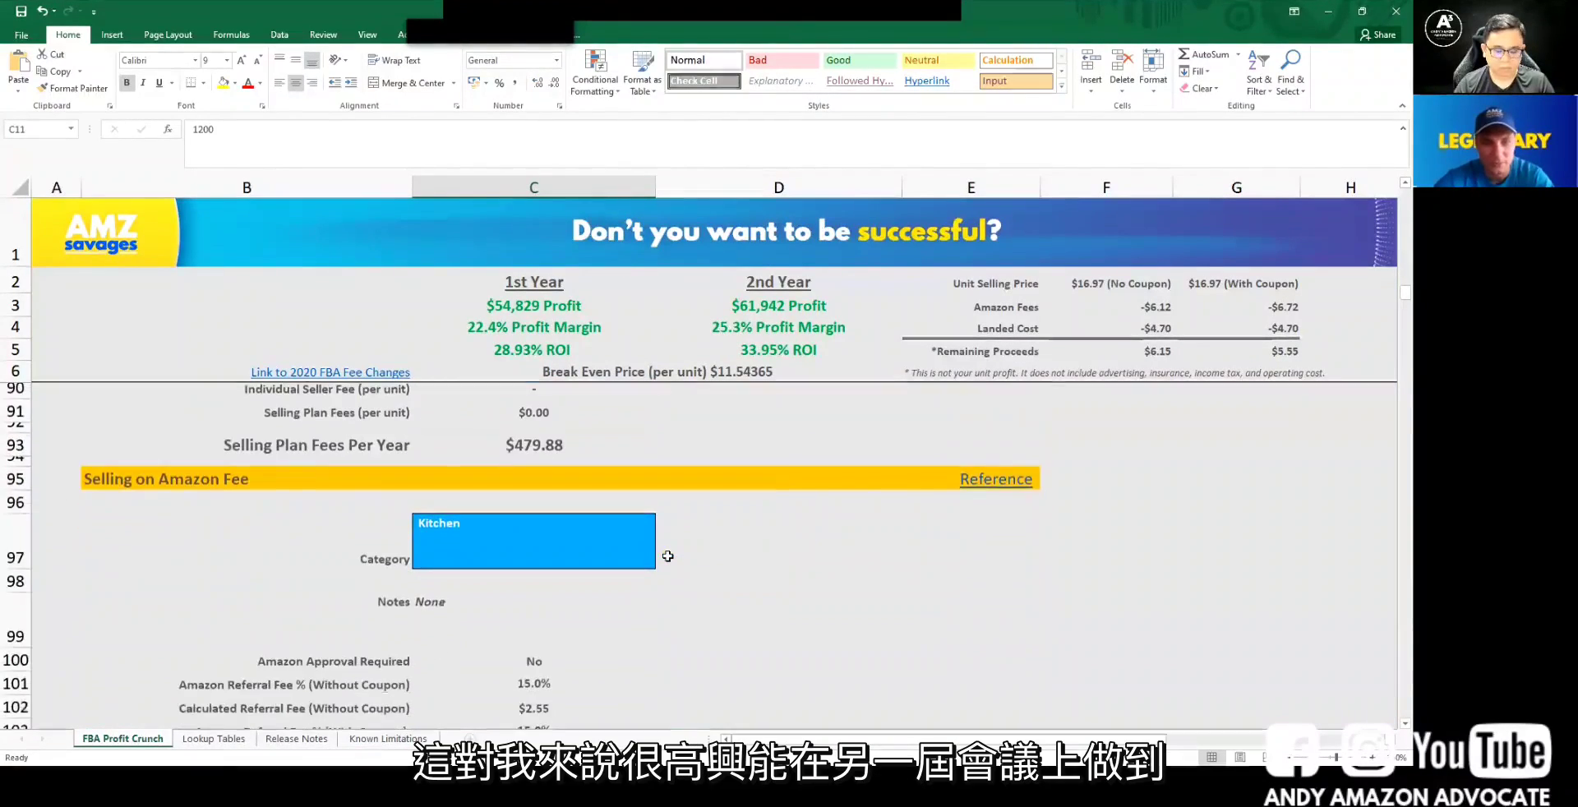
scroll(667, 557, down, 9)
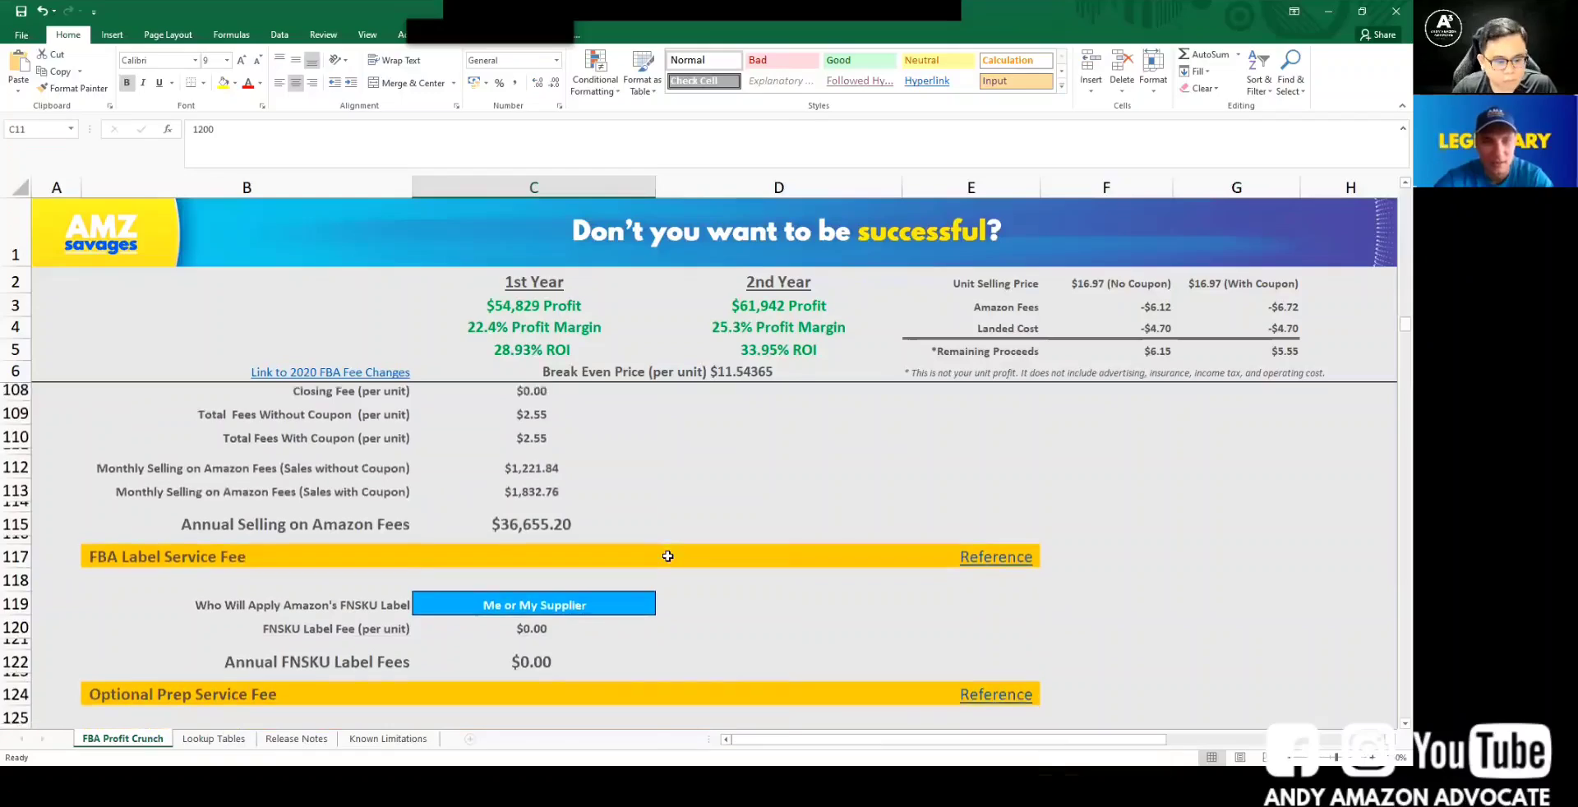
scroll(668, 556, down, 13)
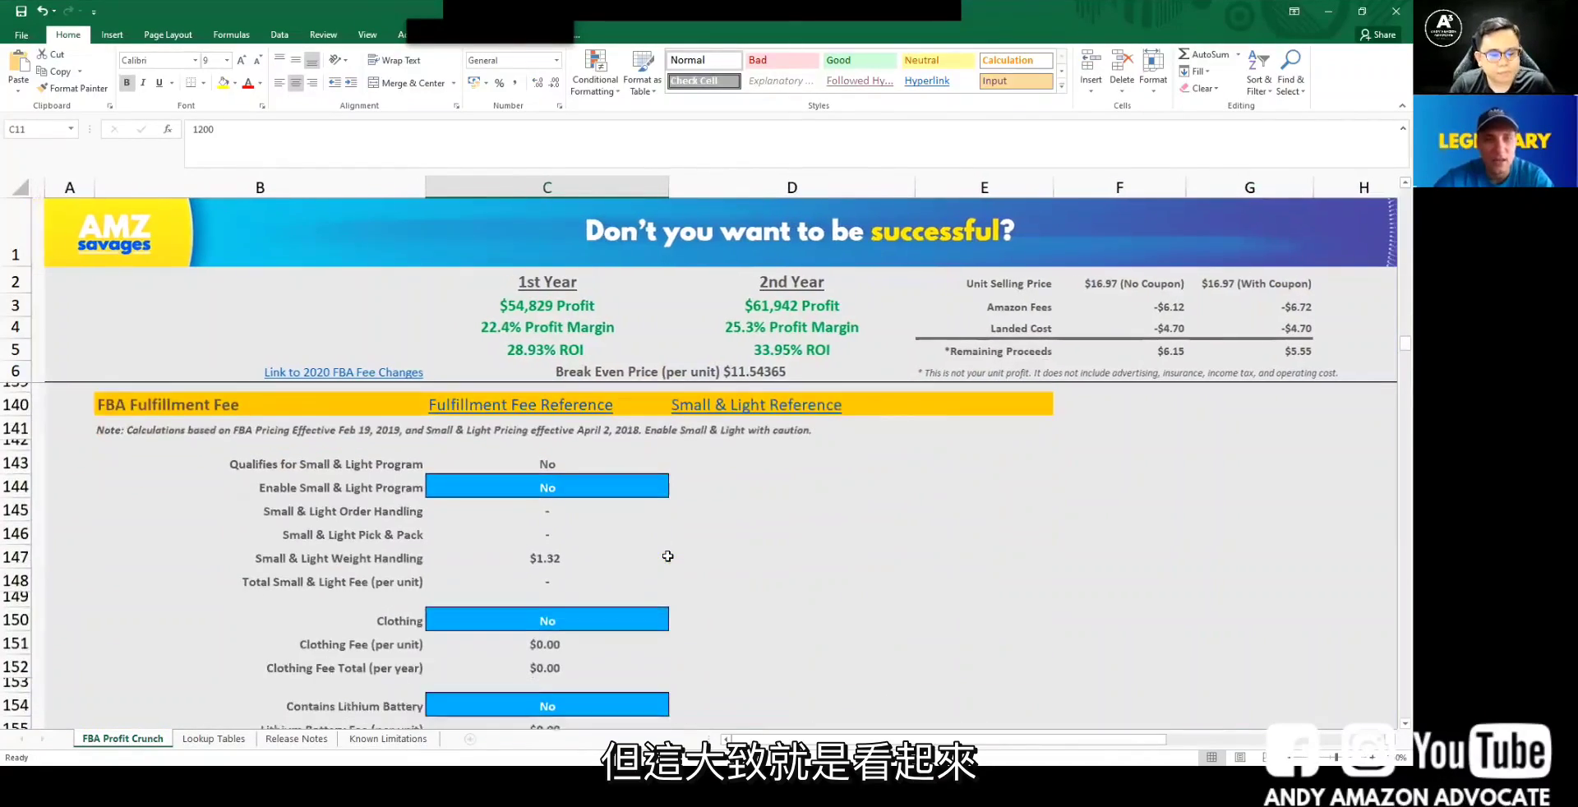
scroll(668, 557, down, 3)
scroll(667, 556, up, 12)
scroll(668, 557, up, 20)
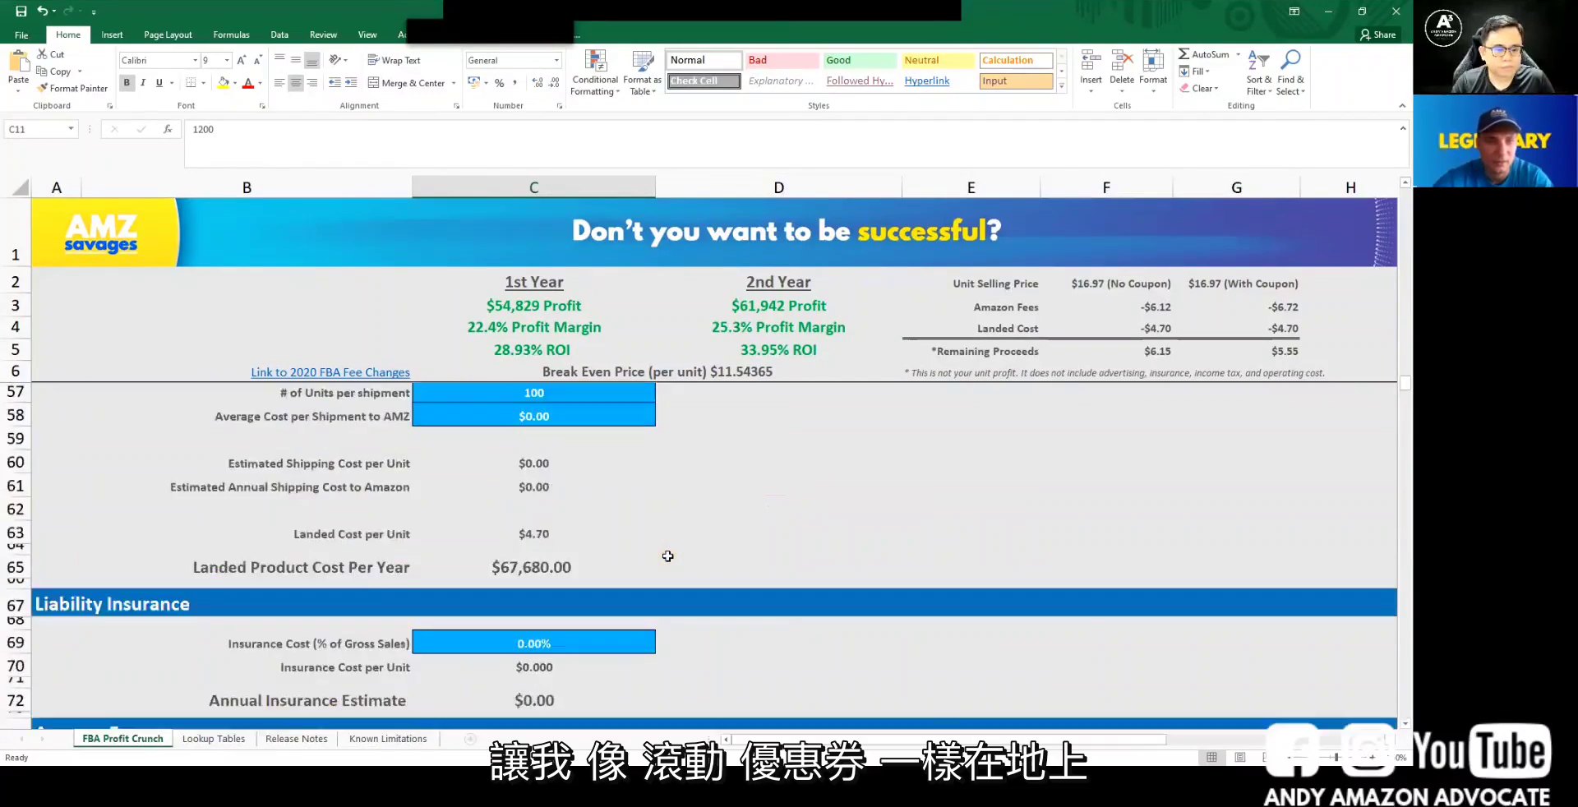
scroll(667, 556, up, 4)
- Review the Discount Coupons, Landed Product Cost and Liability Insurance sections of the profit sheet
scroll(667, 556, down, 7)
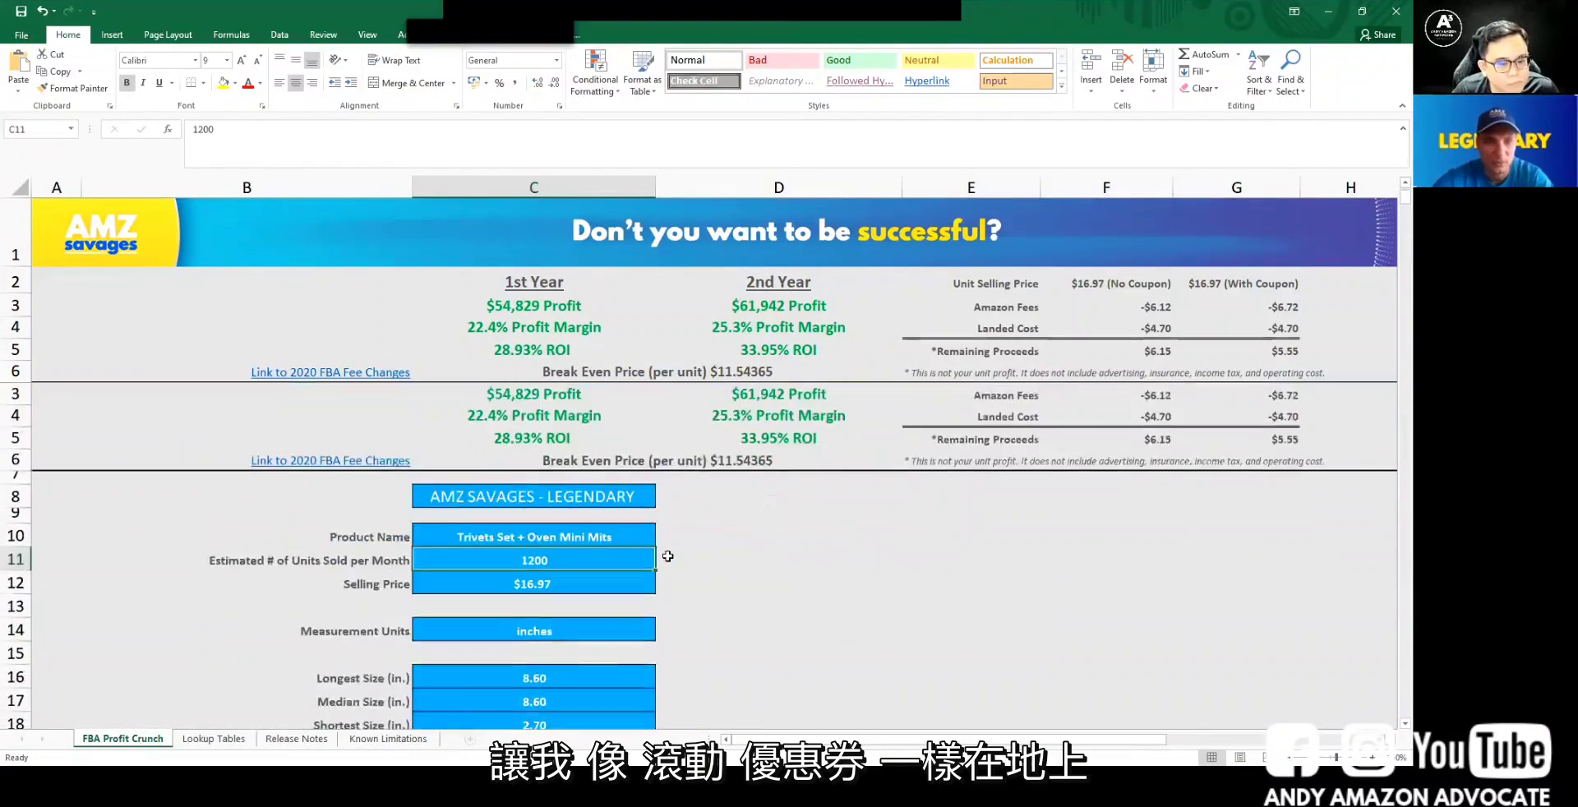
scroll(667, 557, down, 2)
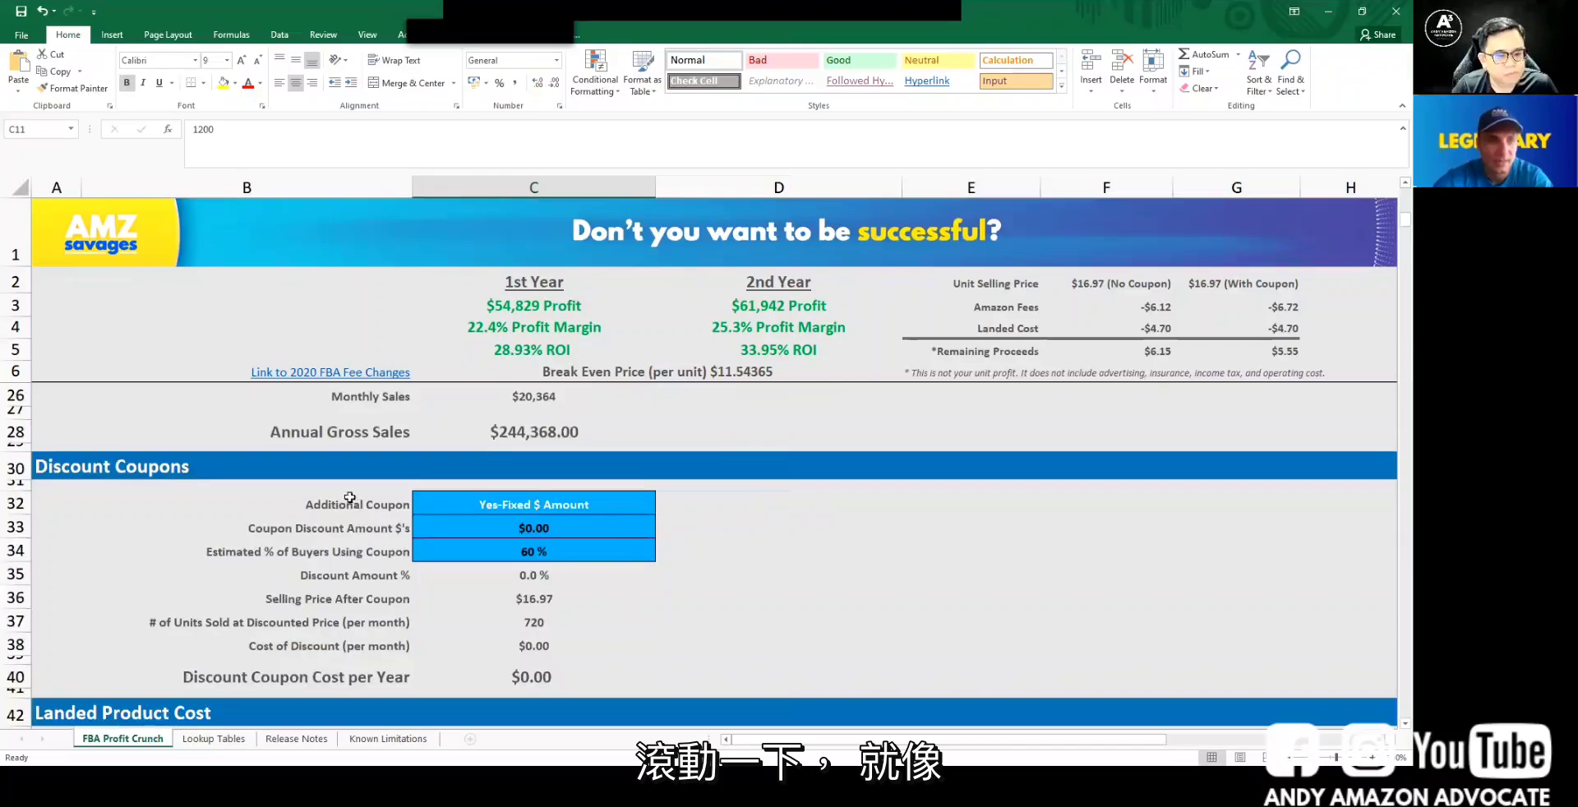
scroll(618, 522, down, 7)
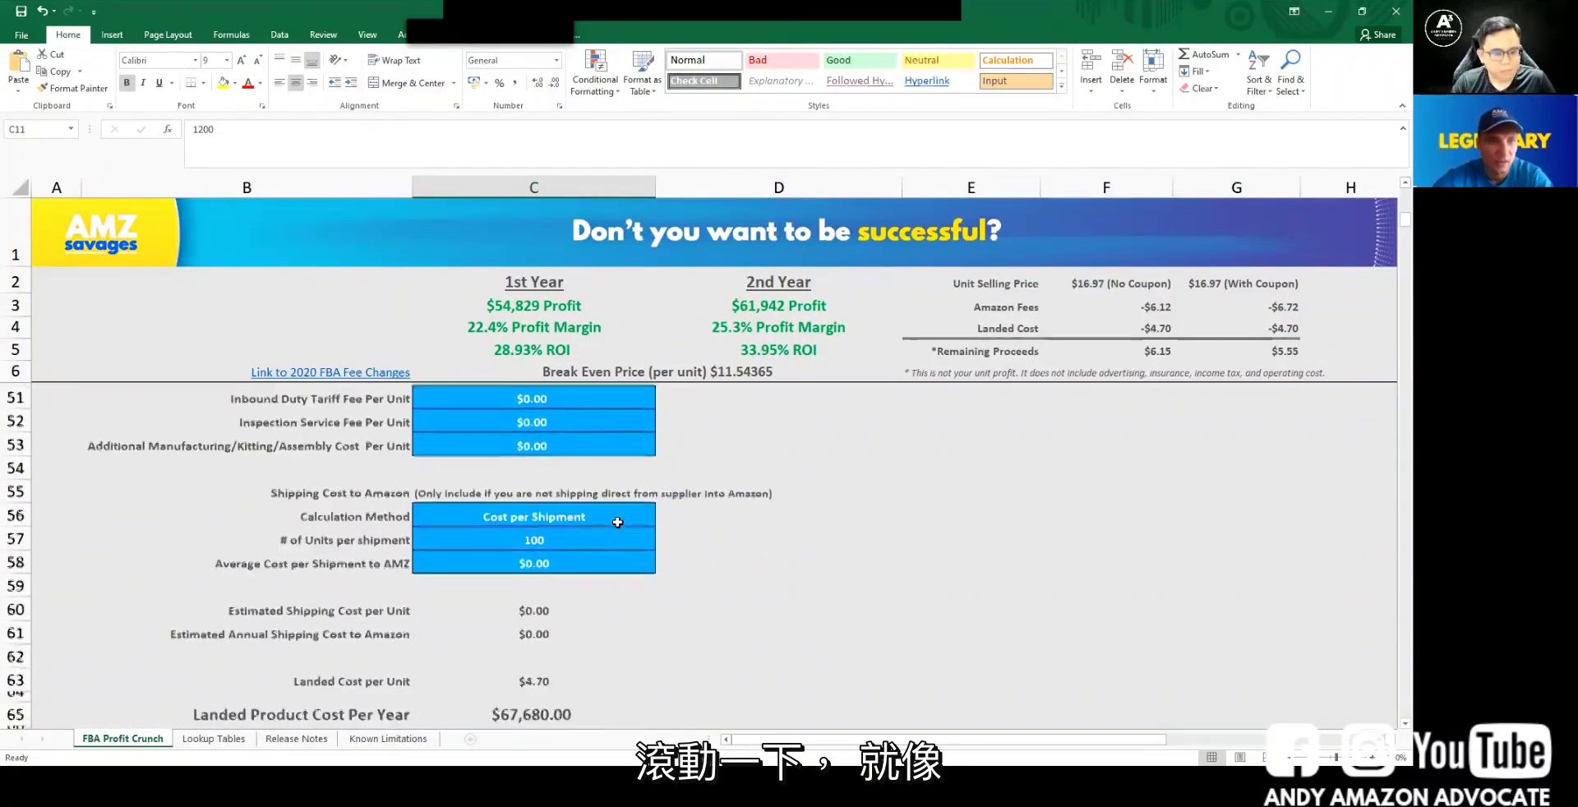
scroll(618, 523, up, 5)
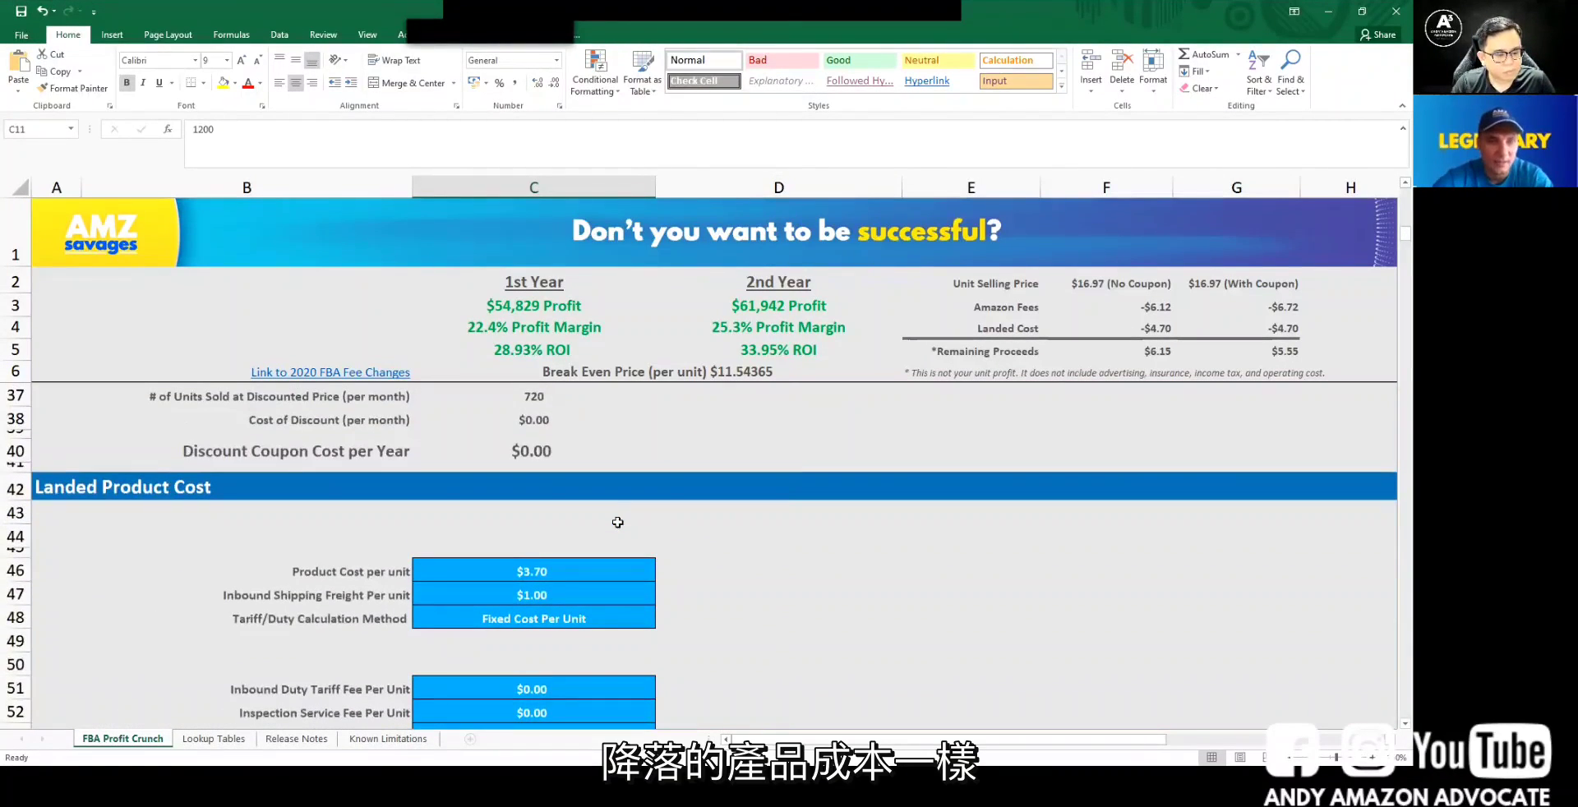
scroll(618, 523, down, 2)
scroll(728, 535, down, 5)
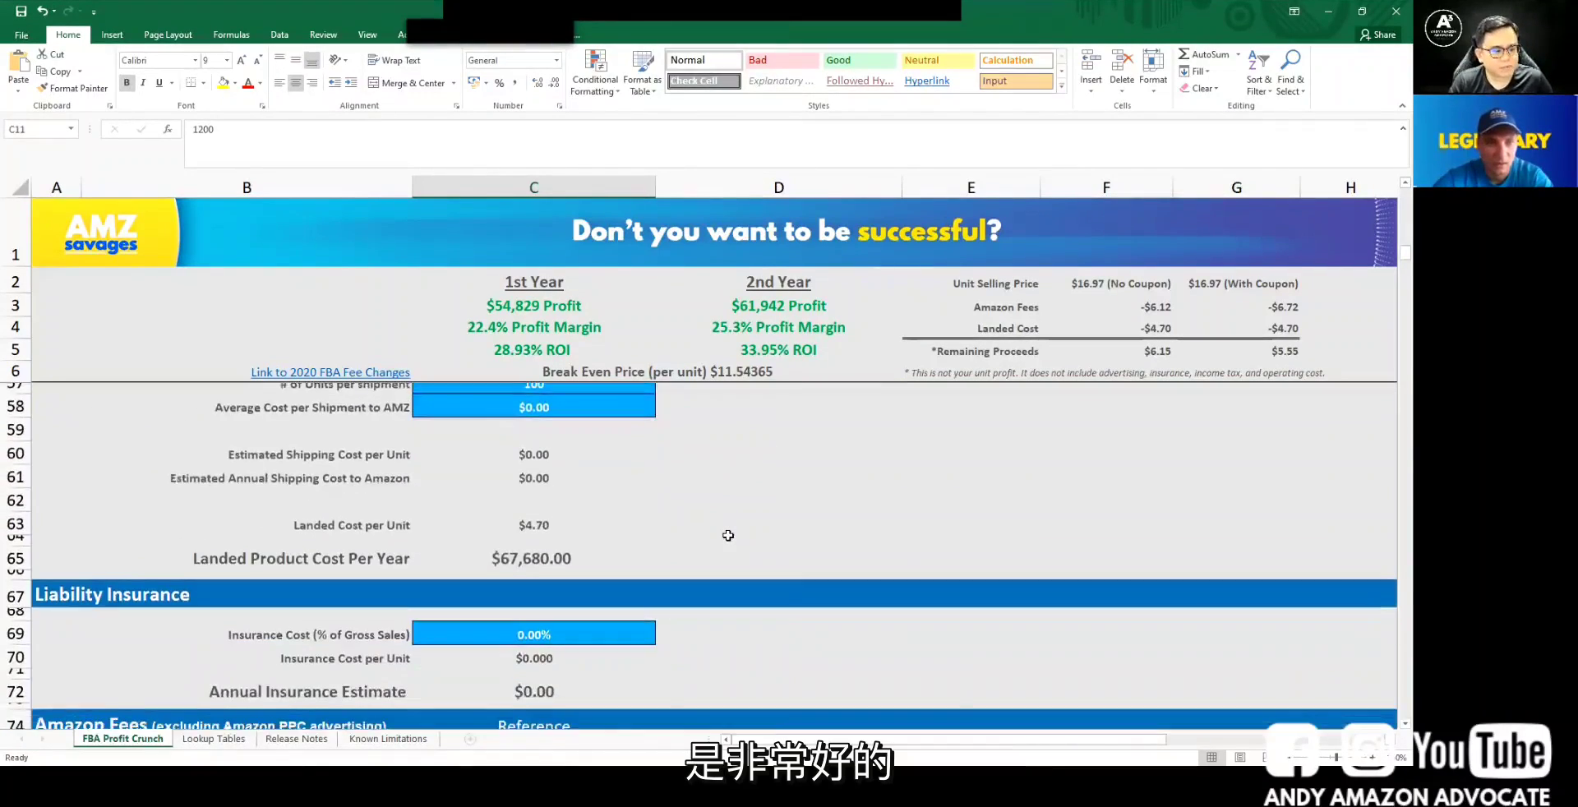
- Examine the Amazon Fees sections from Coupon Redemption Fee and Selling Plan Fee through Optional Prep Service Fee
scroll(728, 535, down, 1)
scroll(728, 535, down, 3)
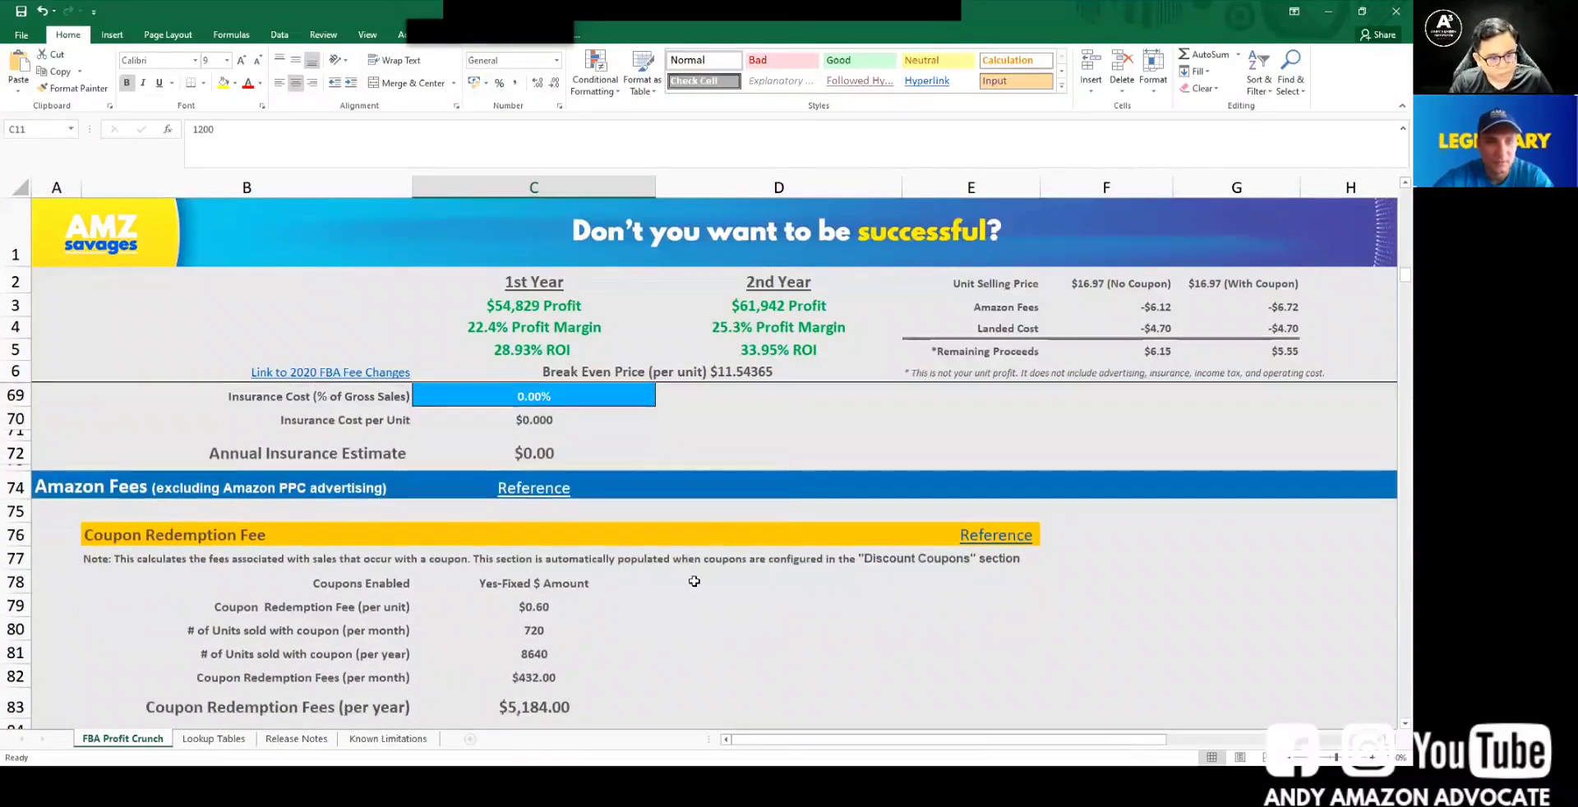
scroll(685, 617, down, 6)
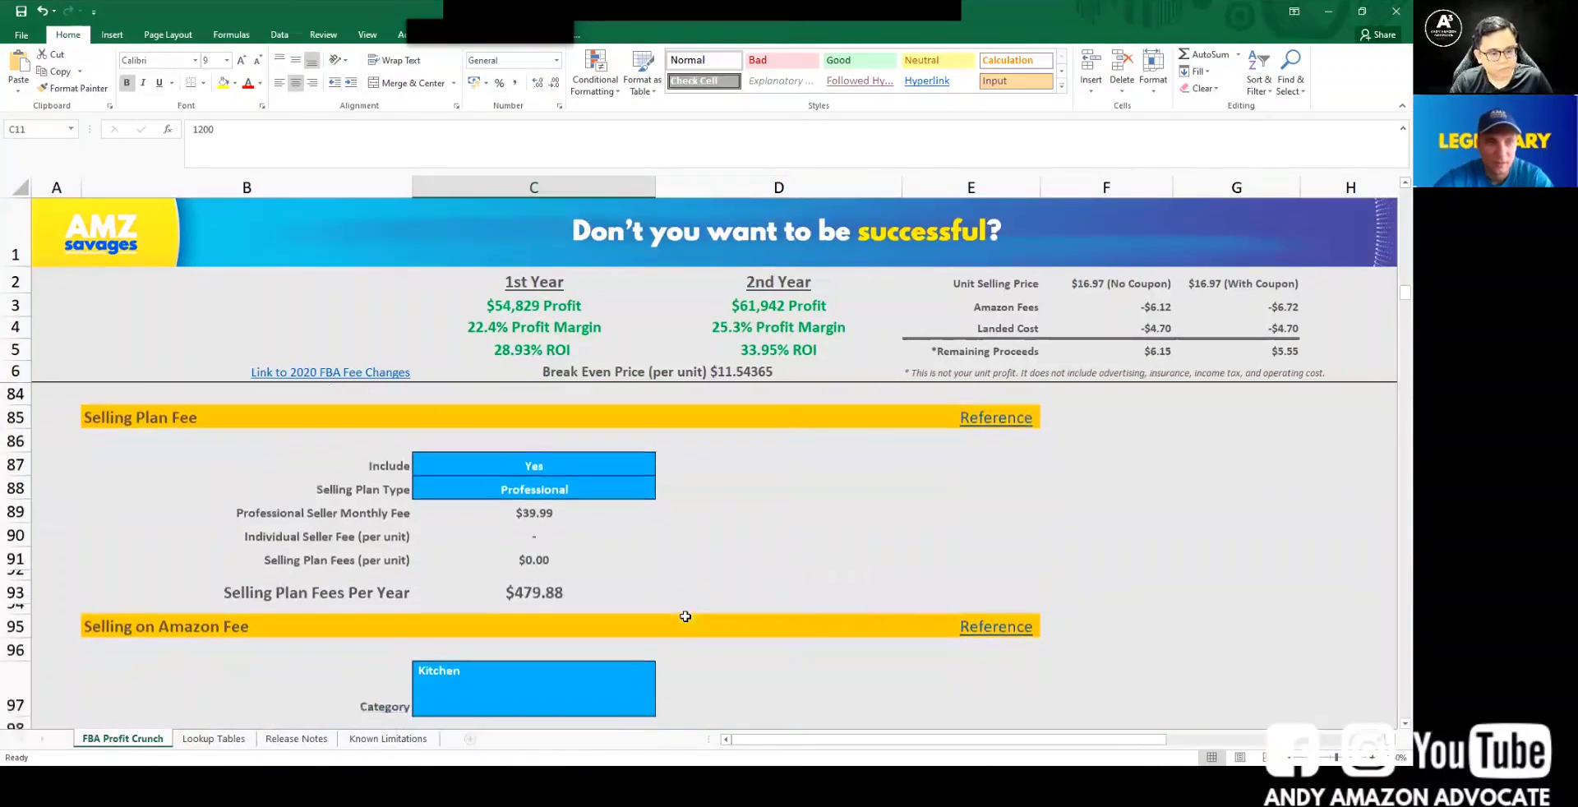
scroll(686, 616, down, 3)
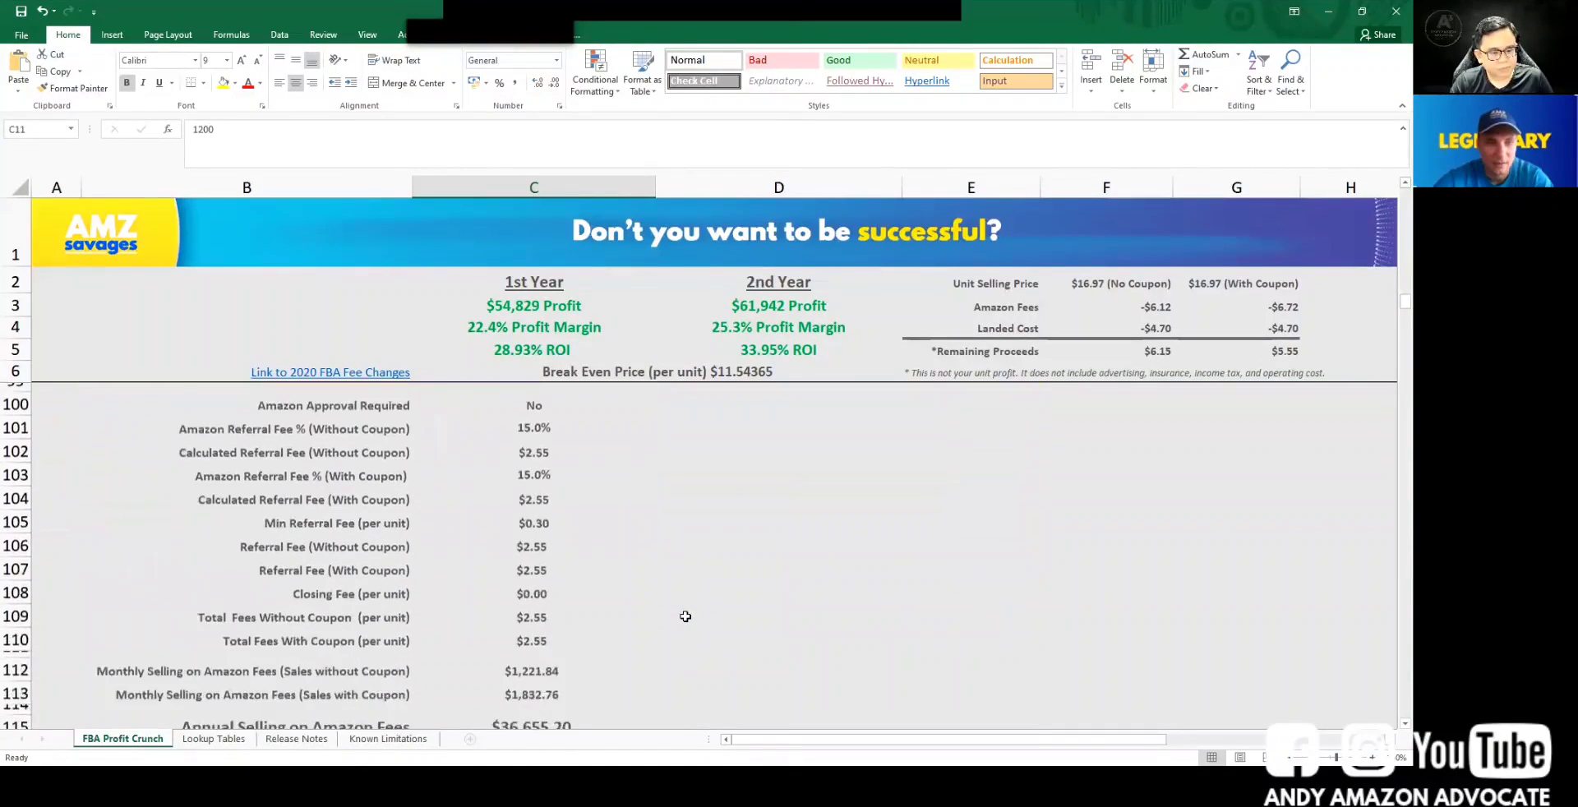
scroll(685, 616, down, 5)
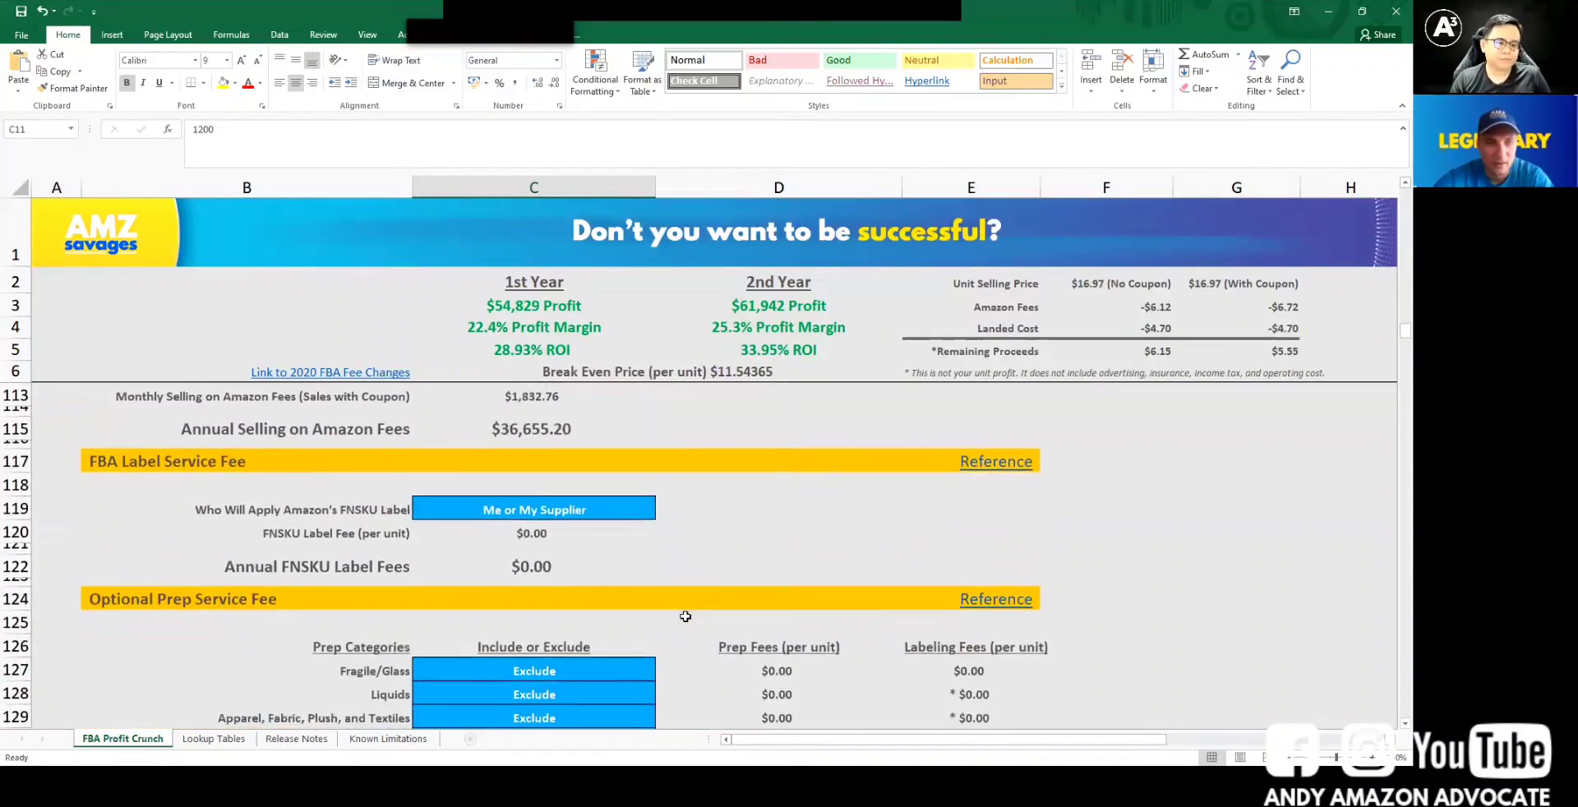
scroll(685, 617, down, 4)
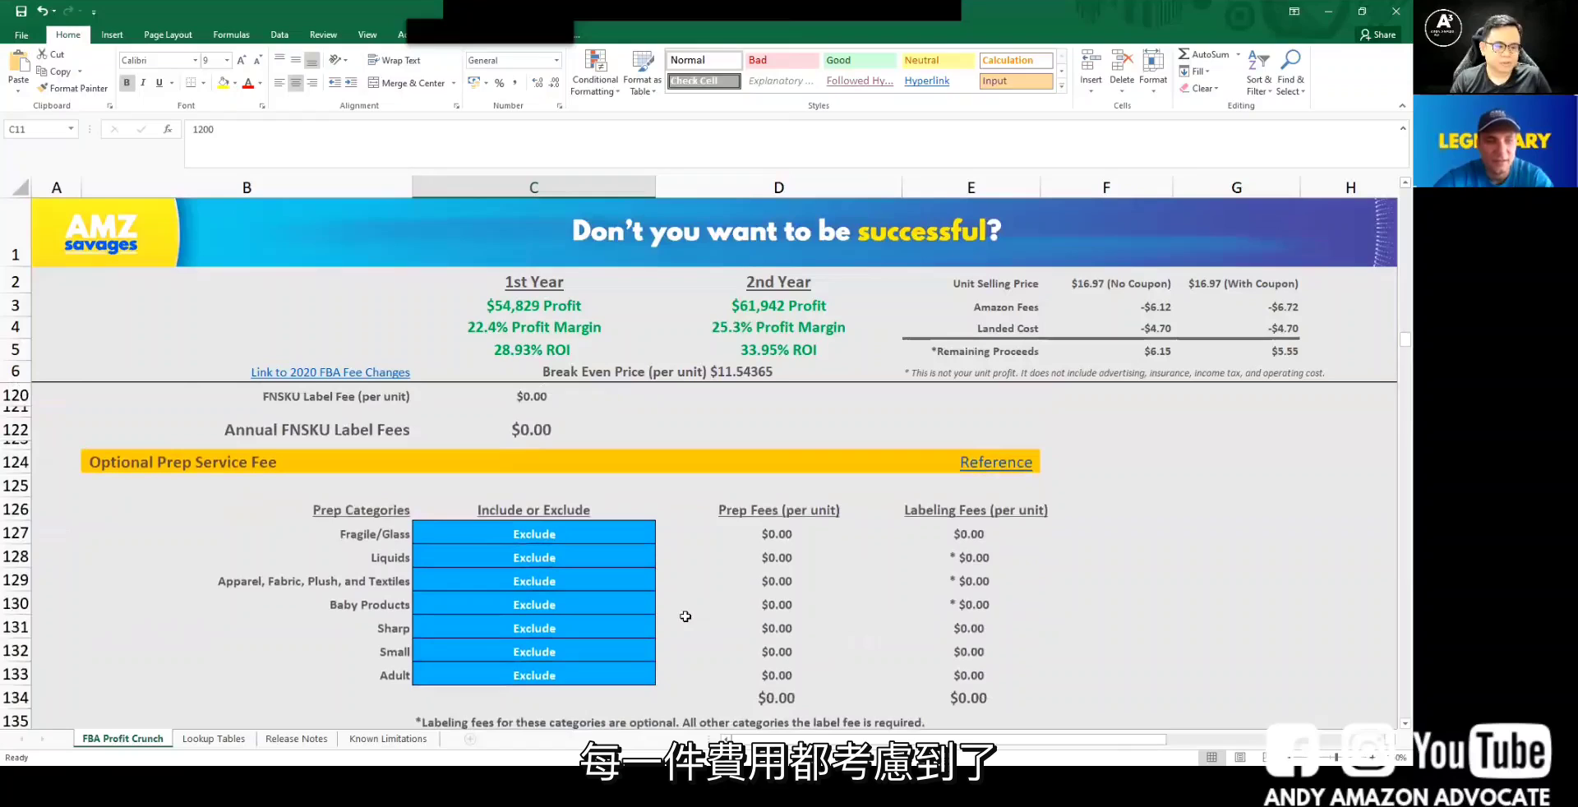
scroll(686, 616, down, 1)
scroll(685, 617, down, 1)
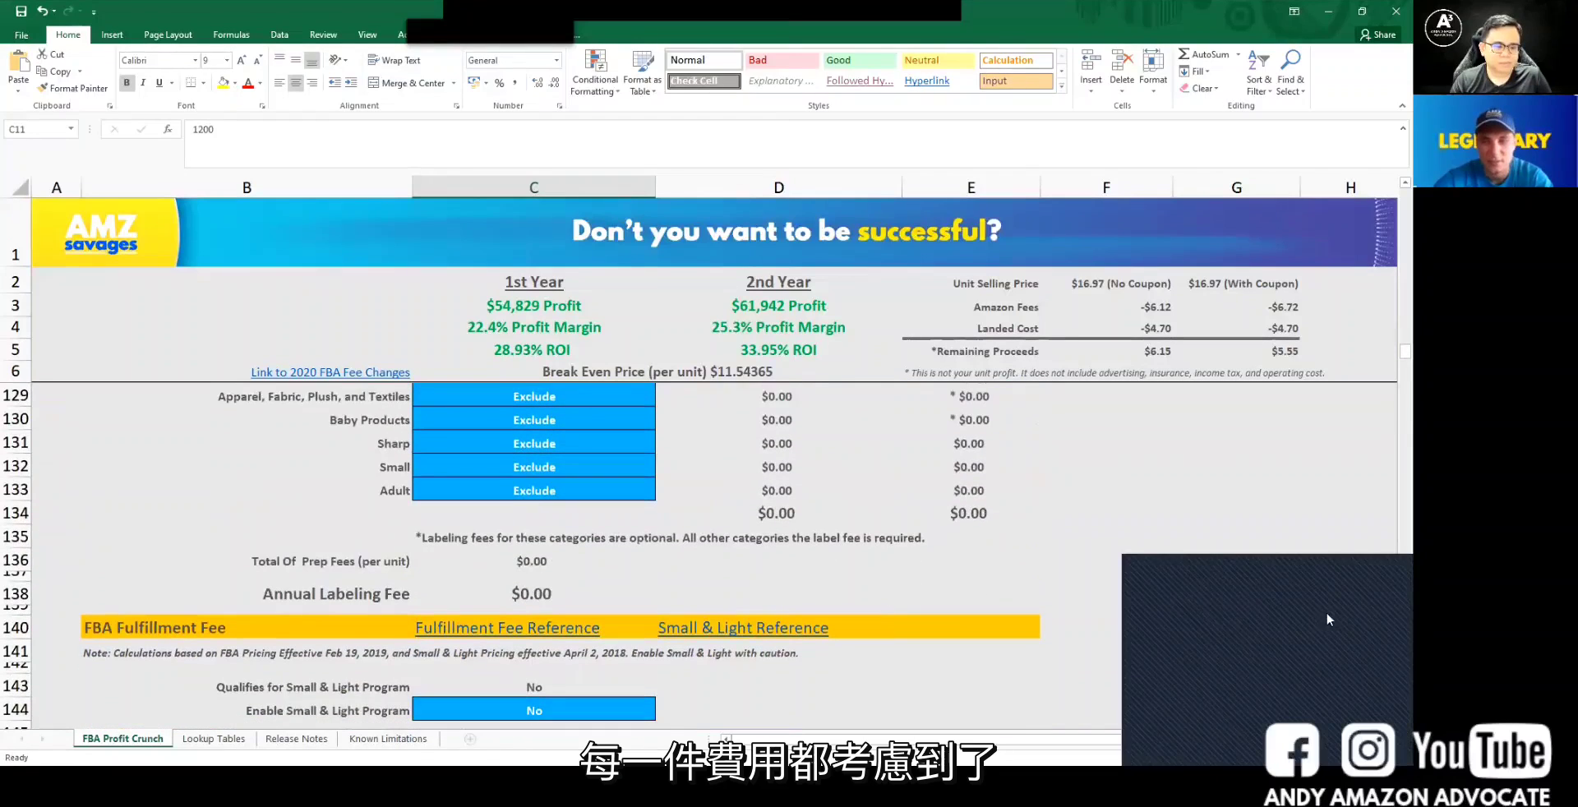
- Examine the fulfillment, returns processing, monthly and long-term storage, box content, inventory placement and unplanned prep fee sections
scroll(920, 544, down, 8)
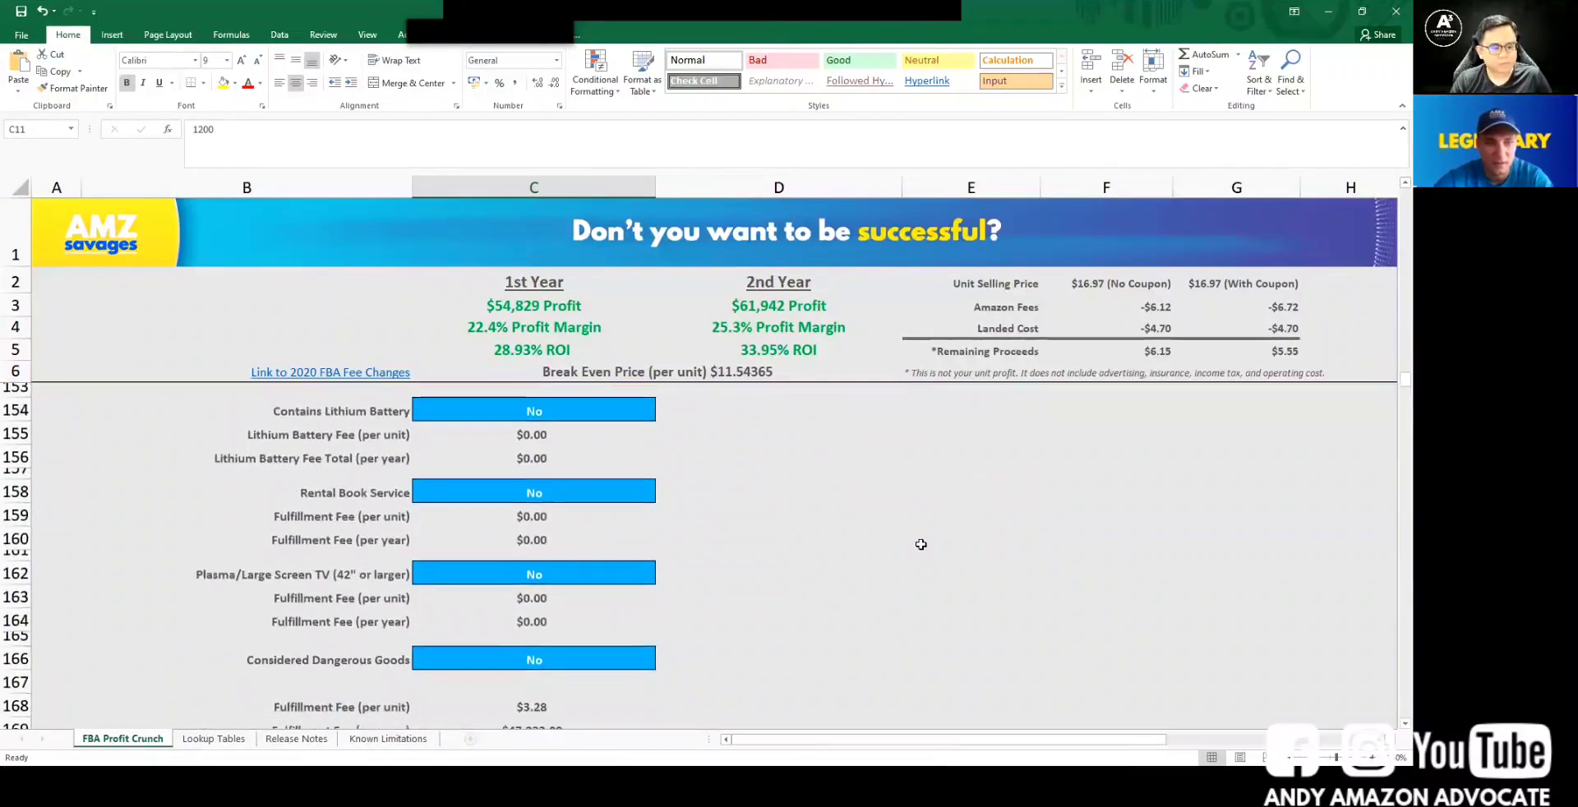
scroll(921, 544, down, 6)
scroll(921, 544, down, 4)
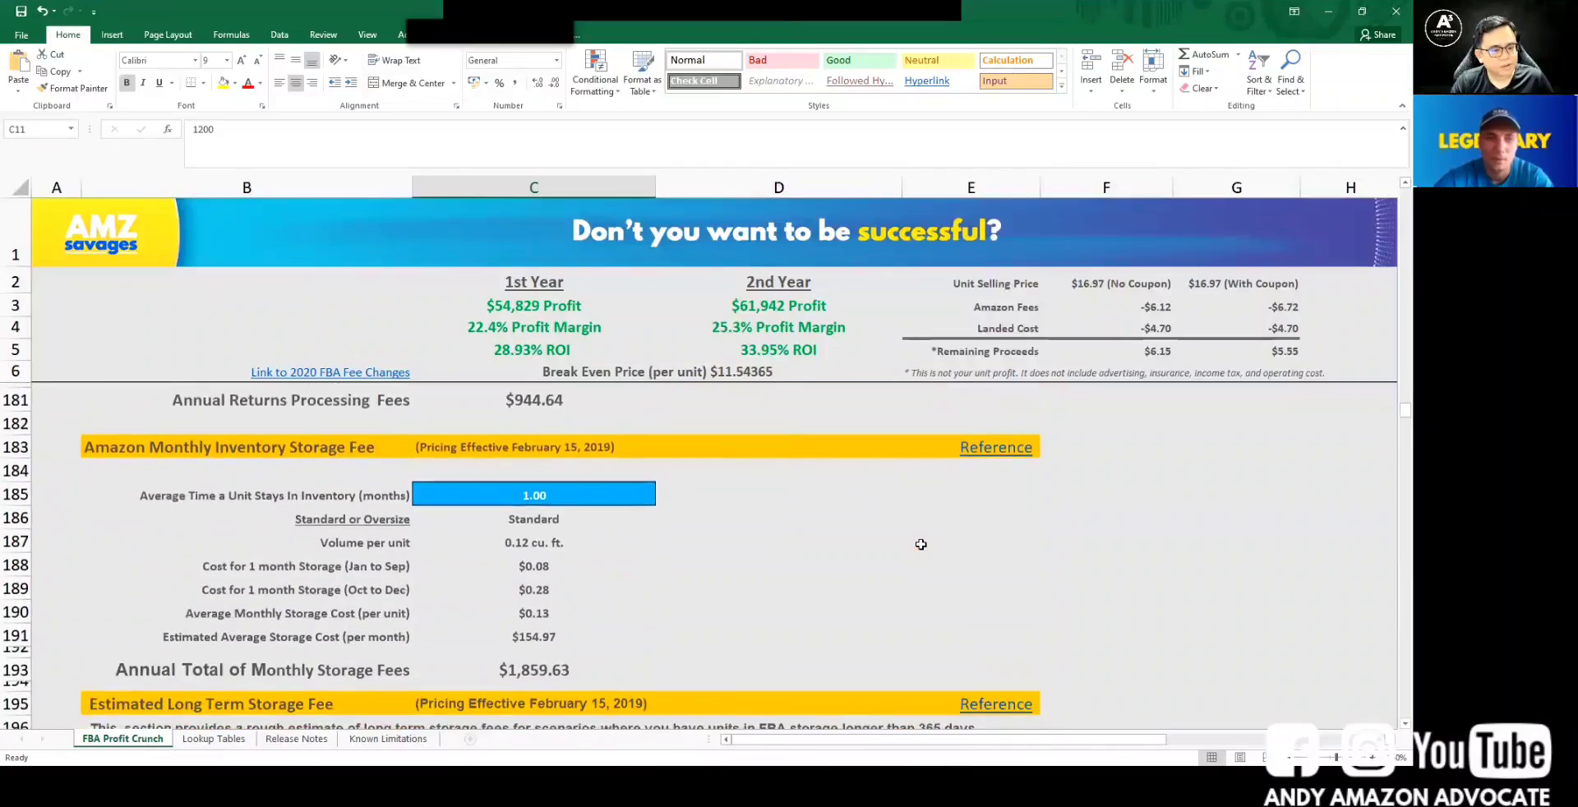
scroll(921, 544, down, 3)
scroll(921, 544, down, 4)
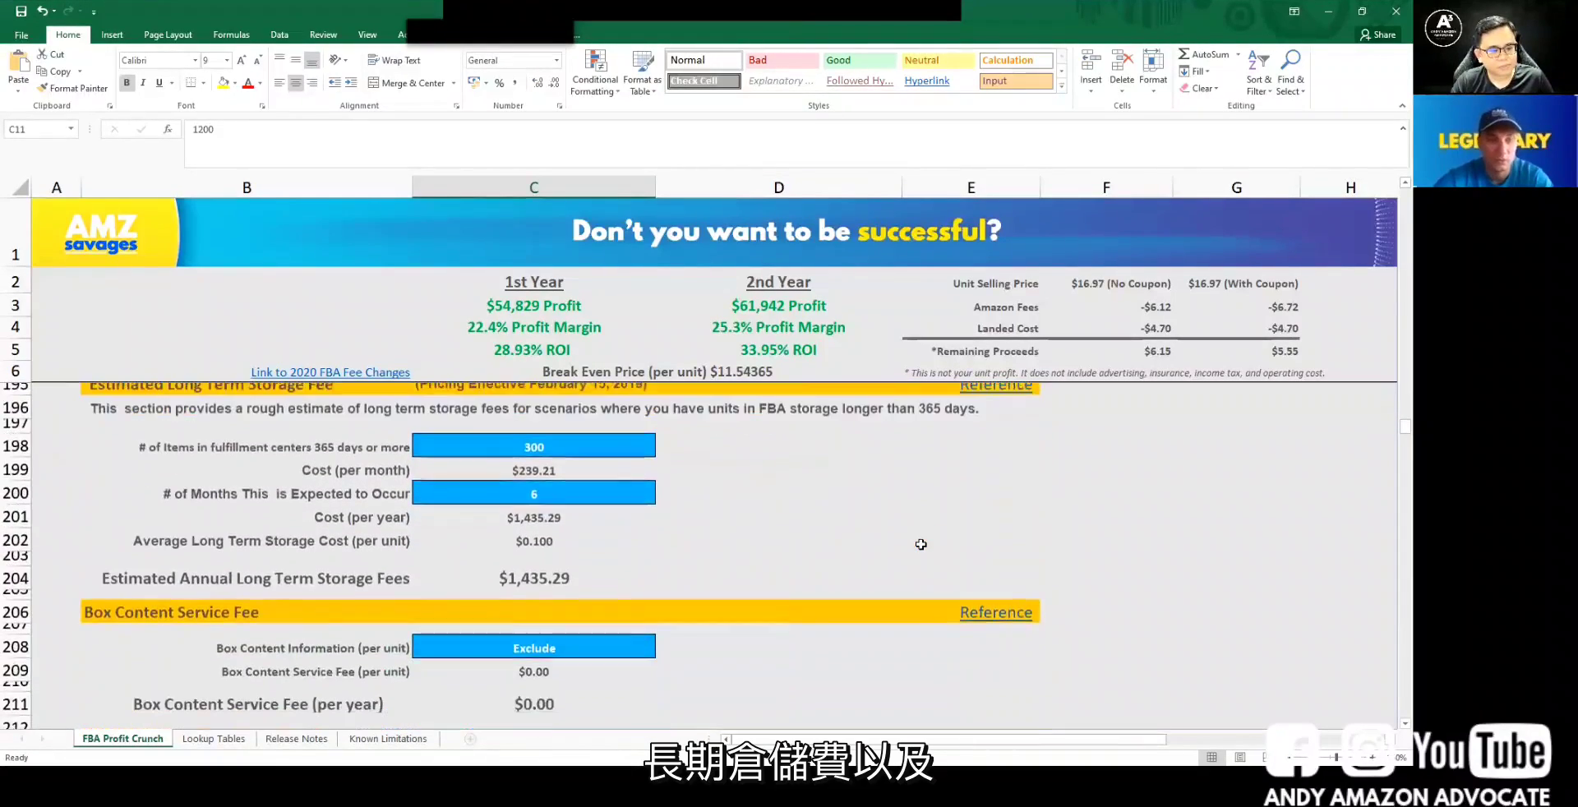
scroll(921, 544, down, 4)
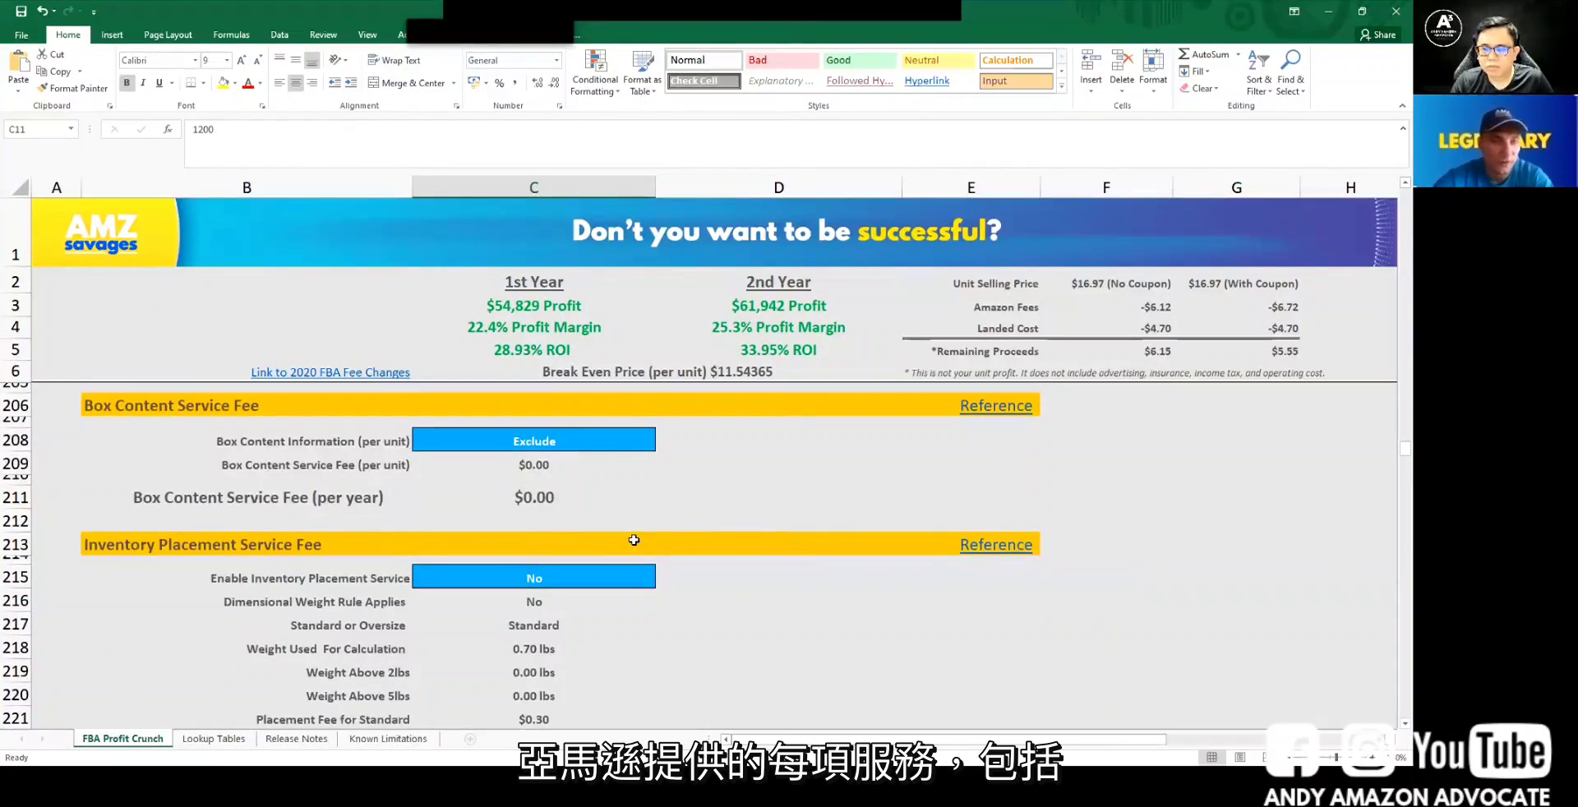
scroll(634, 540, down, 2)
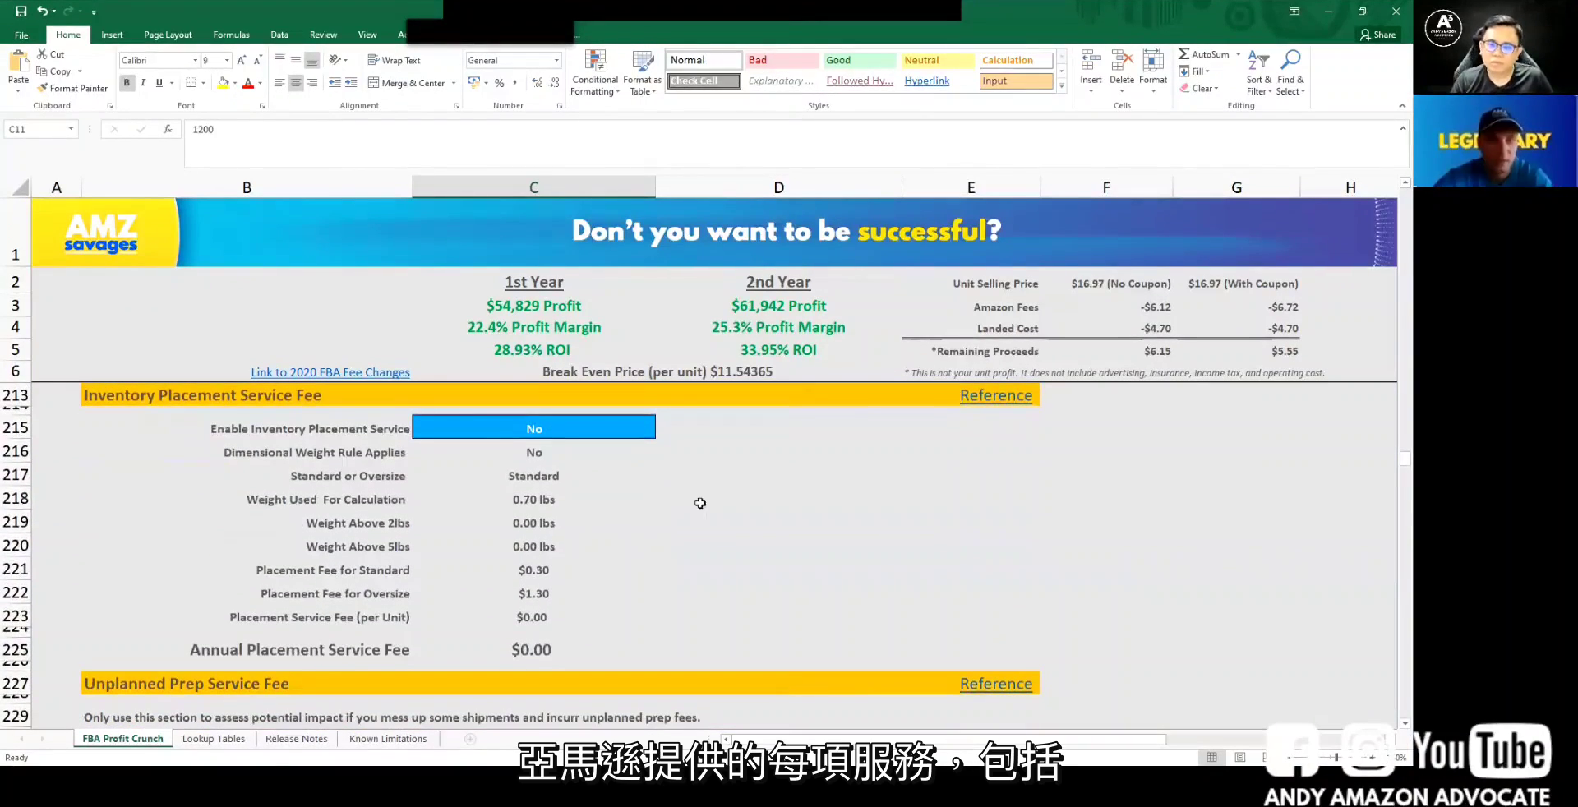
scroll(713, 503, down, 8)
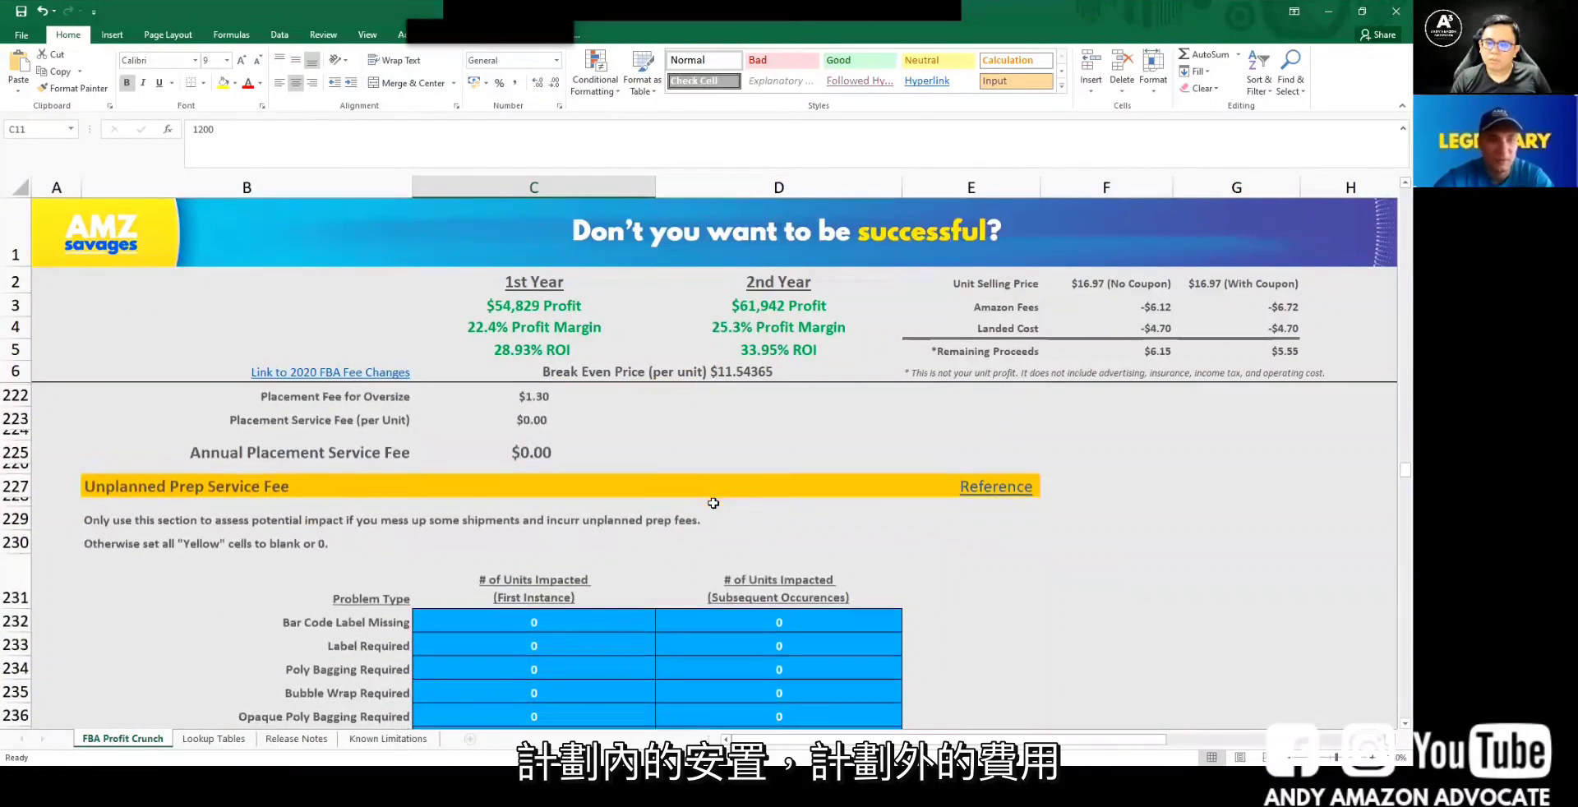
- Review the per-unit Amazon Fee Summary, the One Time Startup Expenses and the Ongoing Operating Cost table
scroll(713, 503, down, 7)
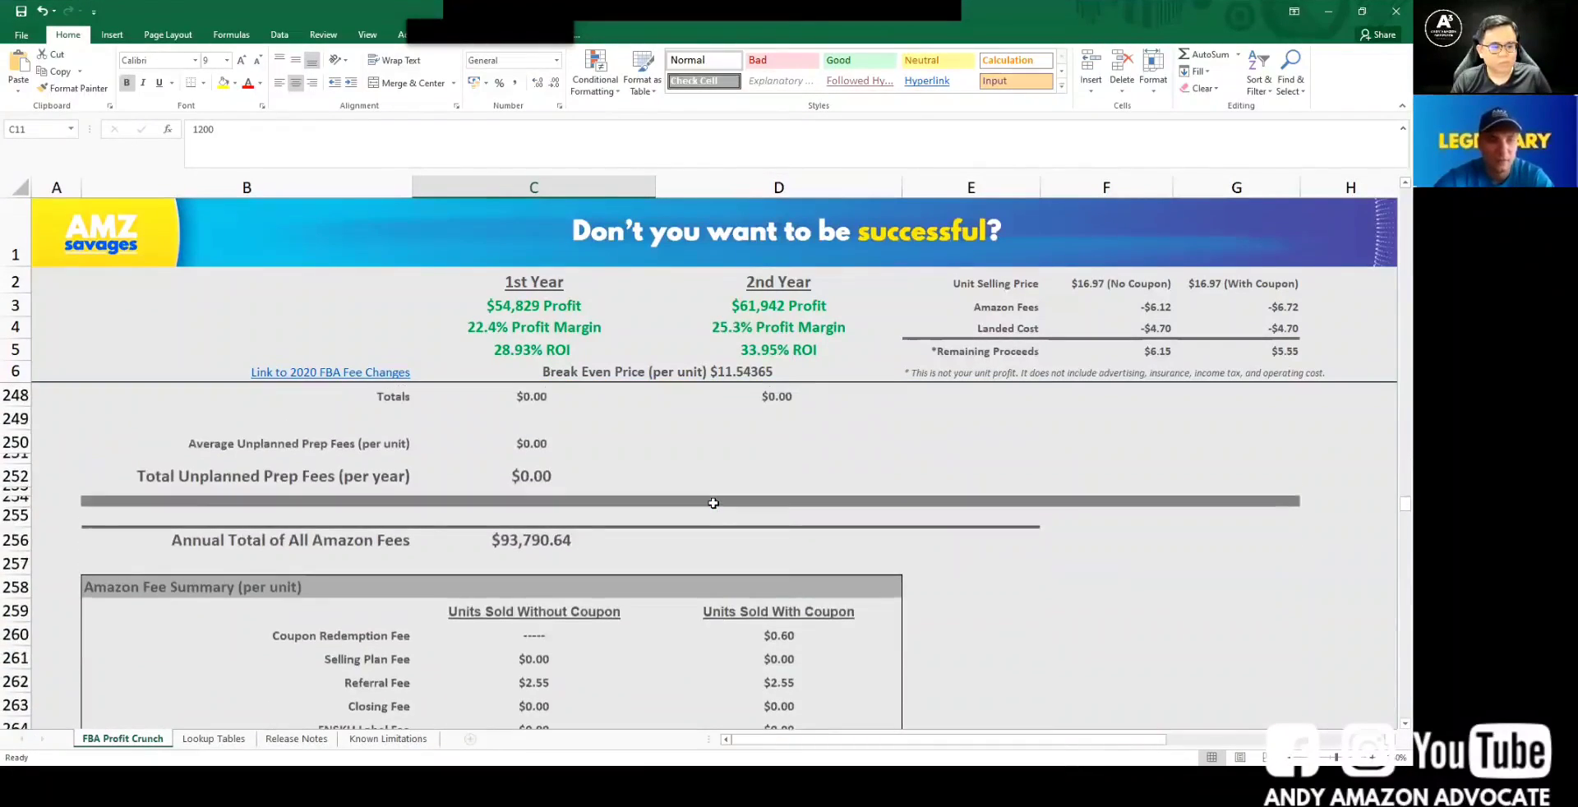
scroll(714, 503, down, 4)
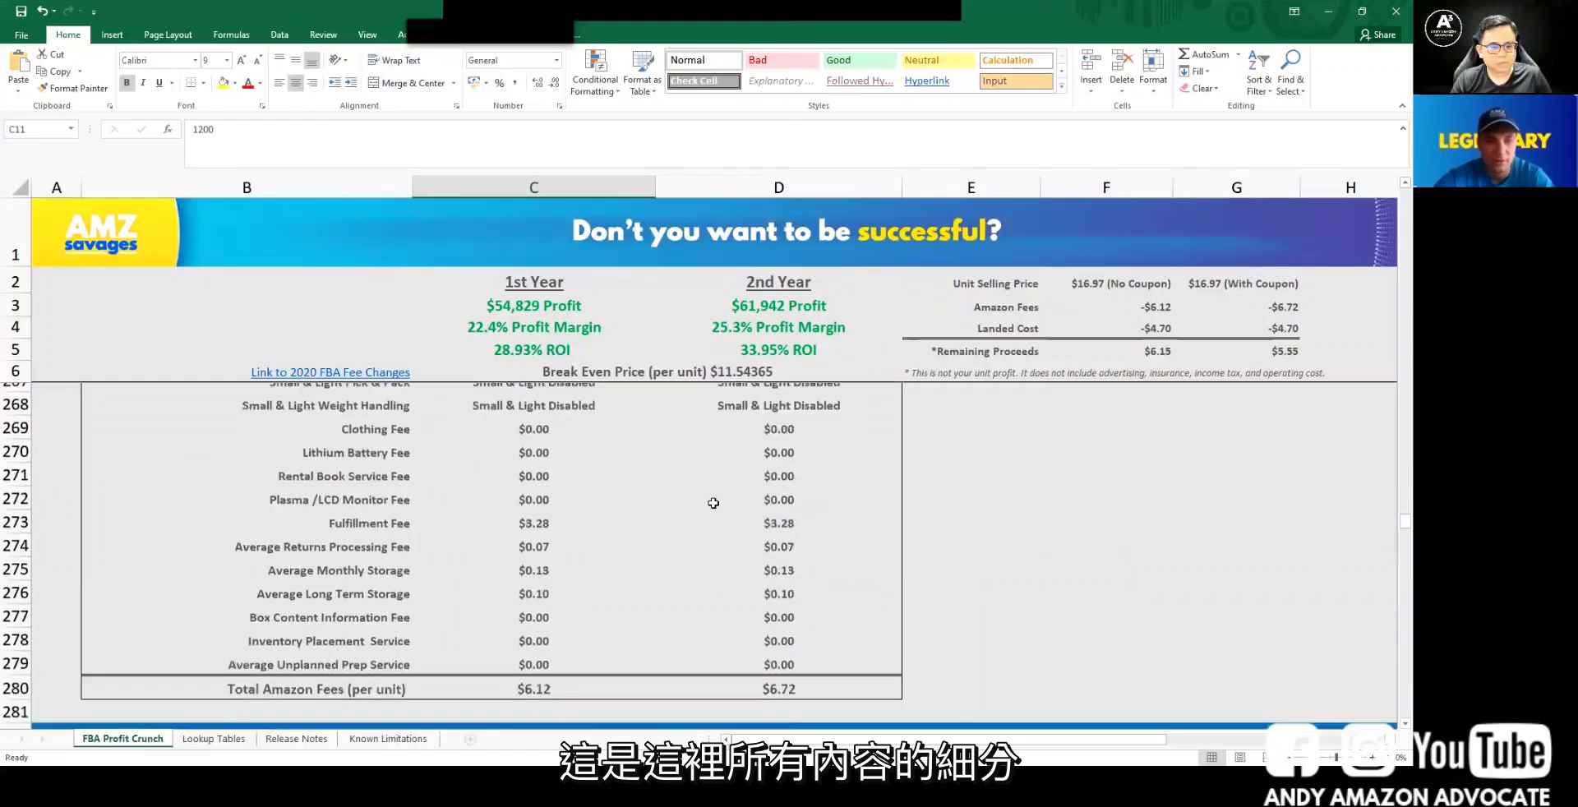
scroll(713, 503, down, 1)
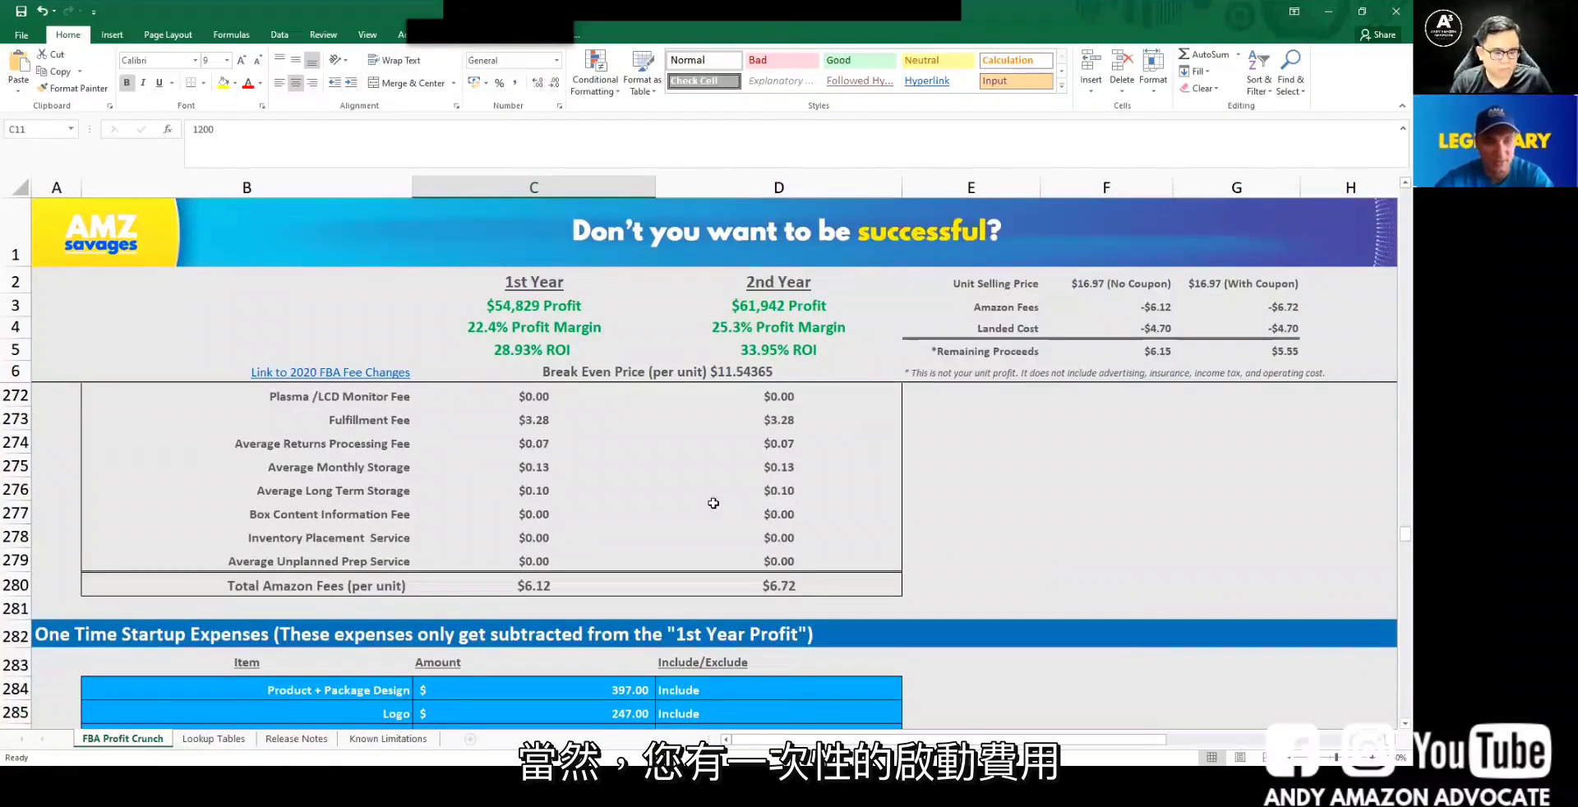
scroll(713, 503, down, 7)
scroll(714, 503, down, 3)
scroll(714, 503, down, 5)
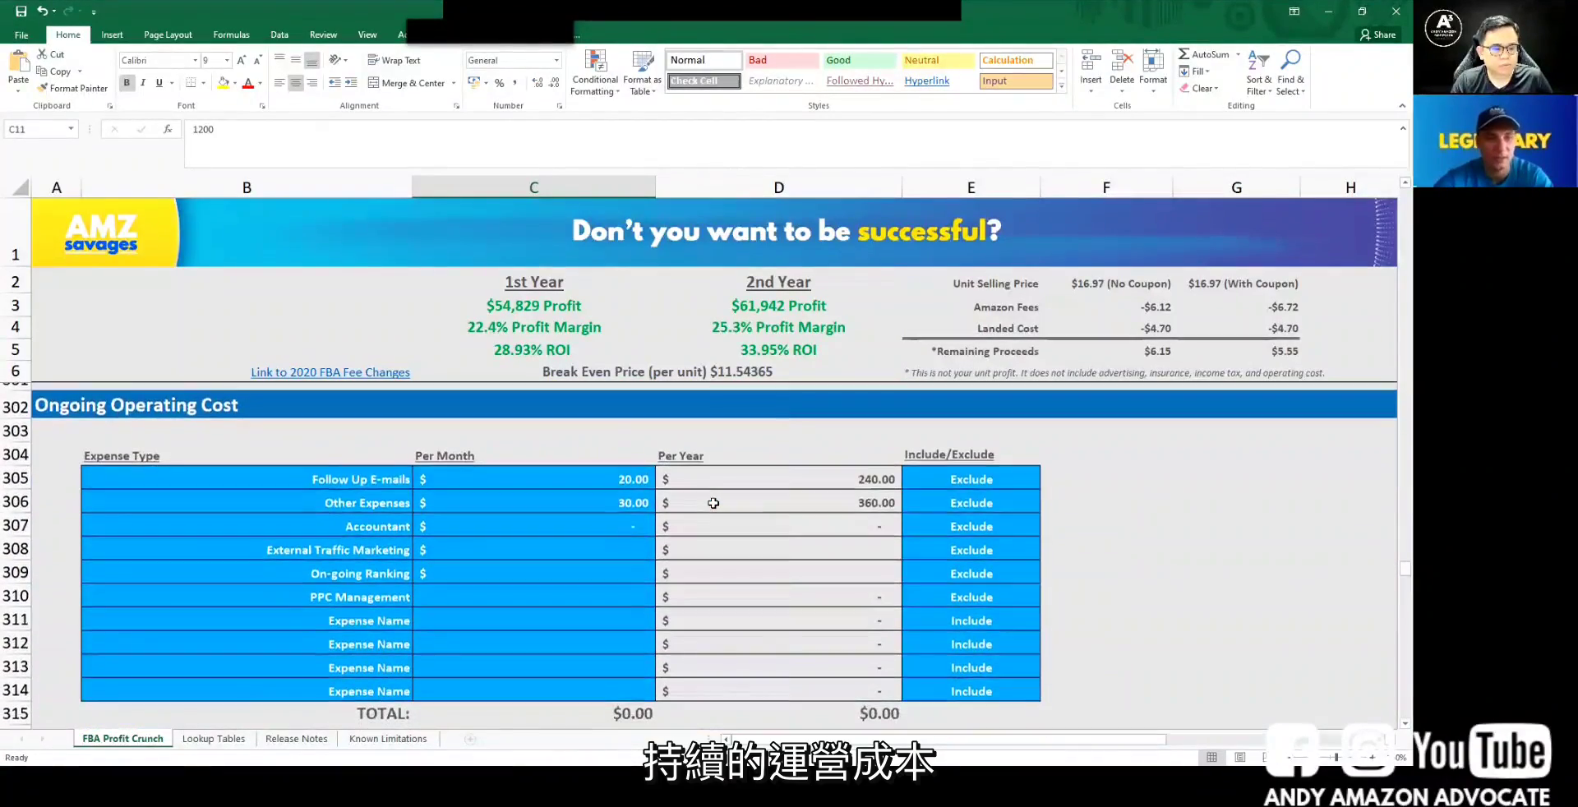
- Examine the break-even cost category table and its Break Even Price row, down to the start of Marketing & Promotions
scroll(713, 503, down, 2)
scroll(714, 503, down, 2)
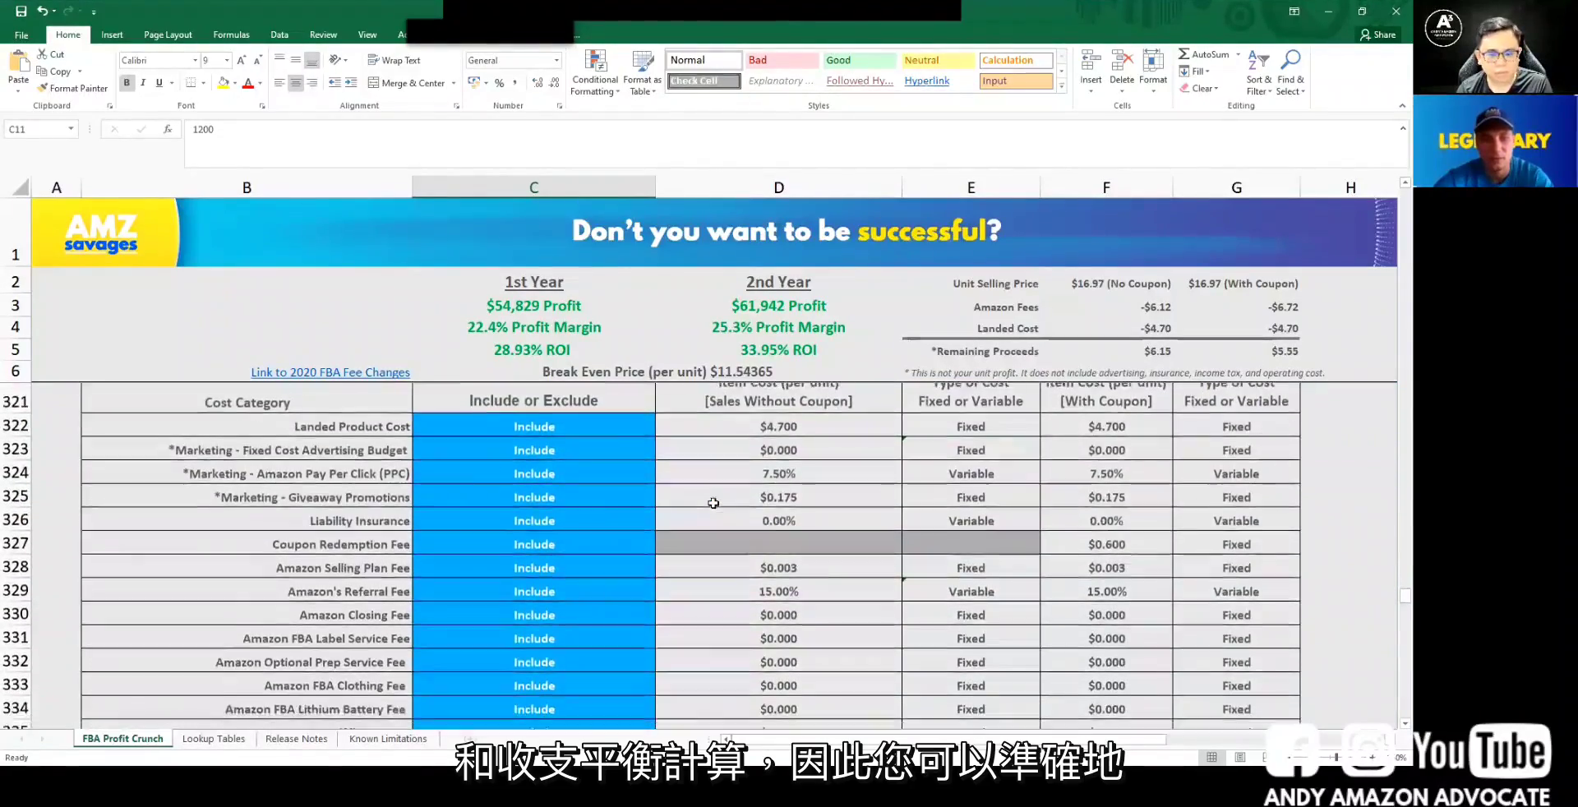
scroll(713, 503, down, 3)
scroll(713, 503, down, 2)
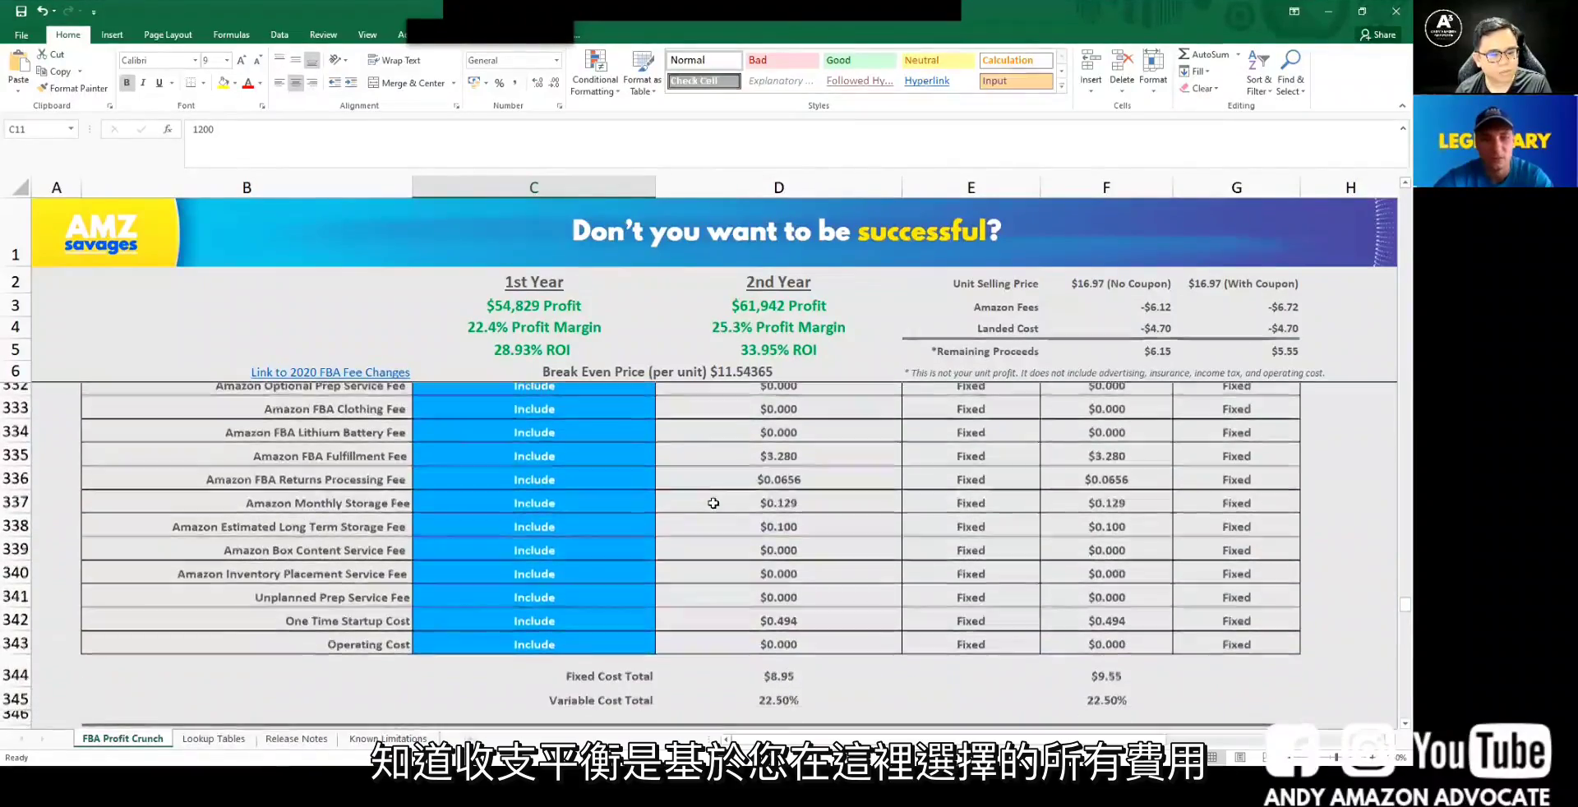
scroll(713, 503, up, 2)
scroll(405, 487, up, 2)
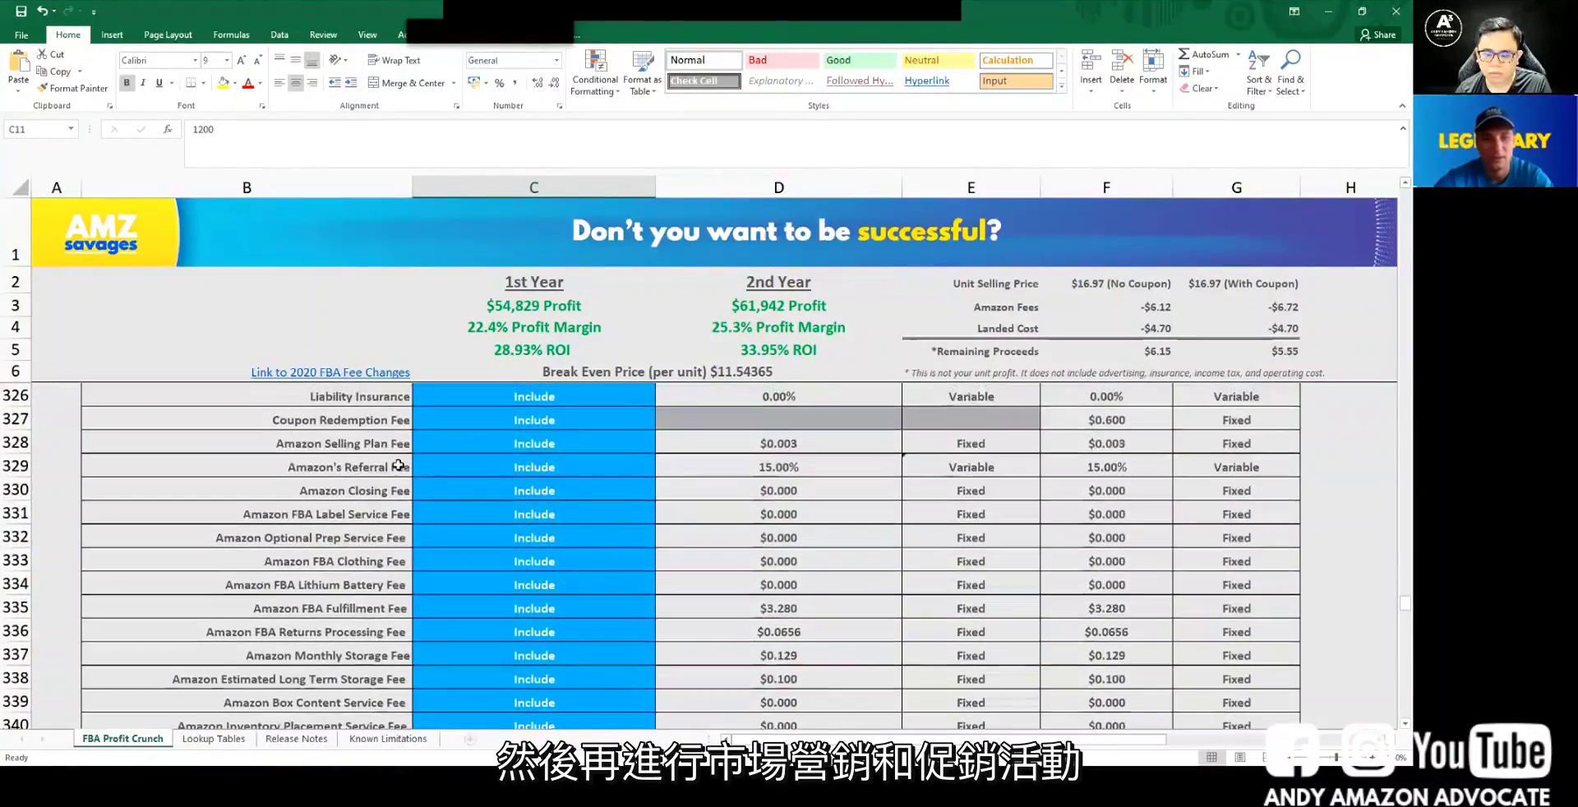
scroll(755, 544, down, 5)
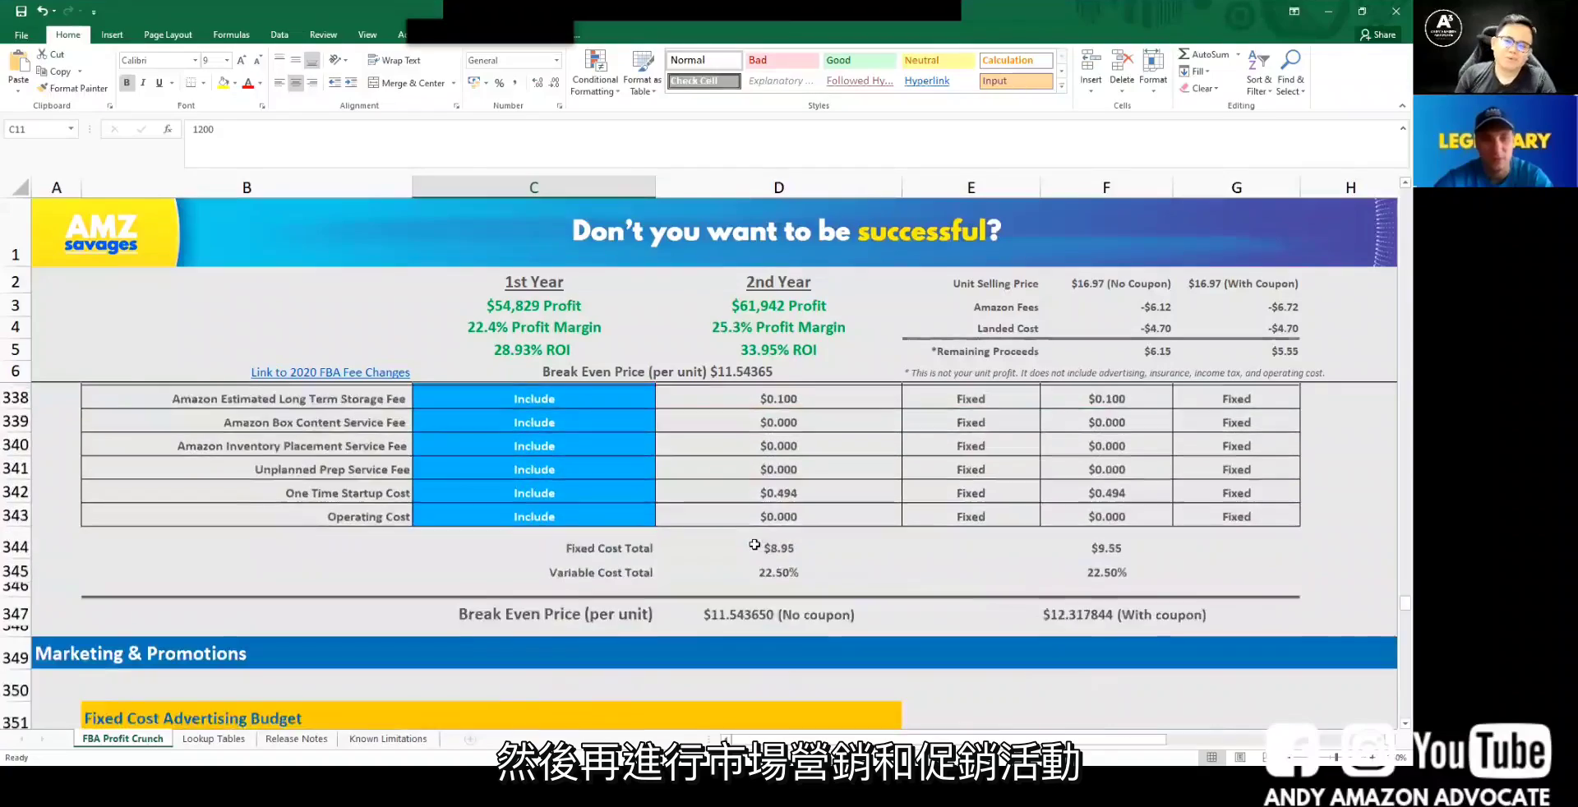
scroll(754, 544, down, 1)
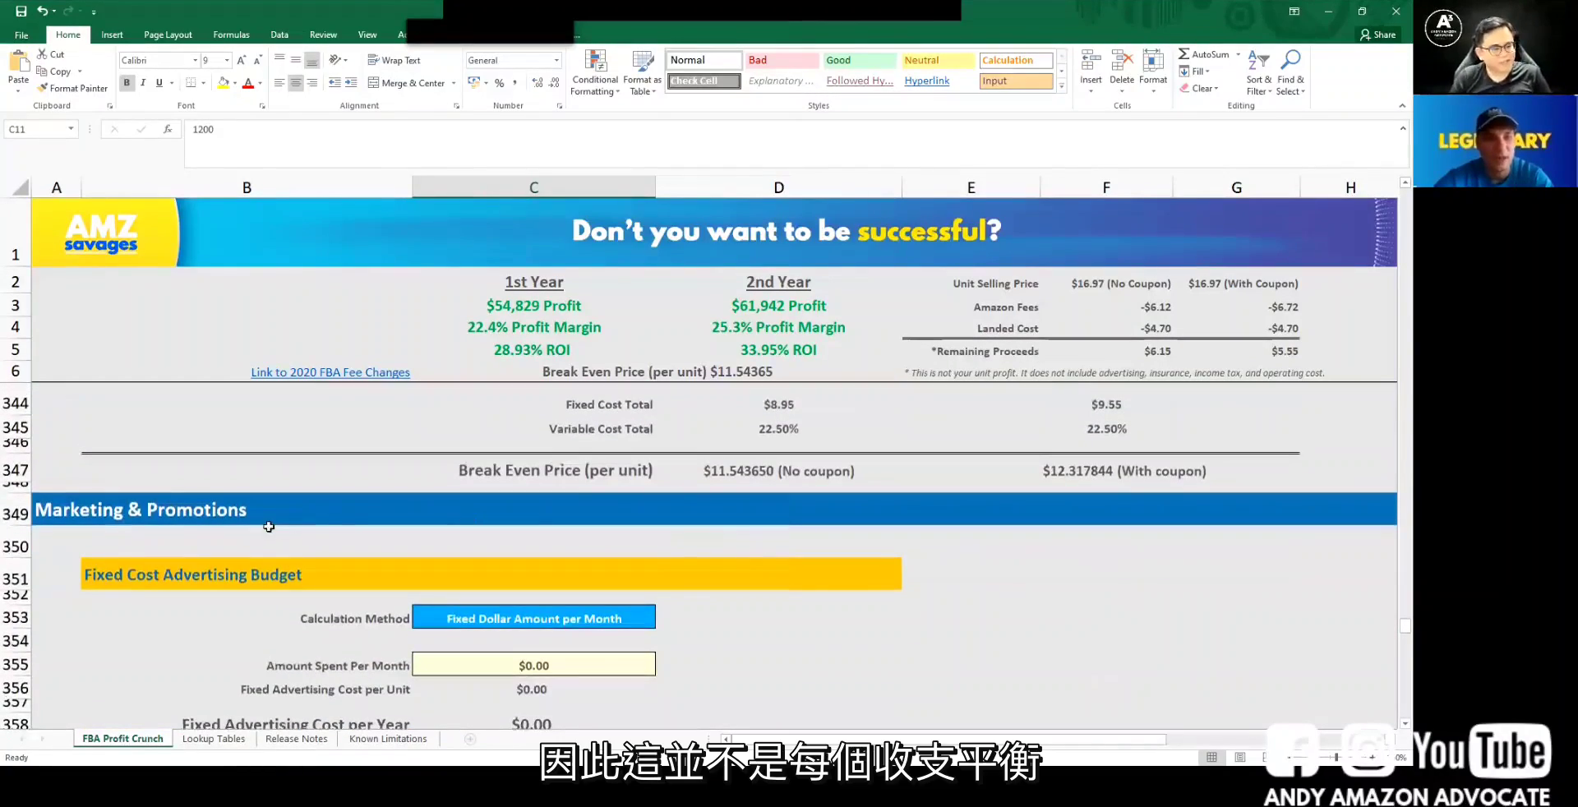
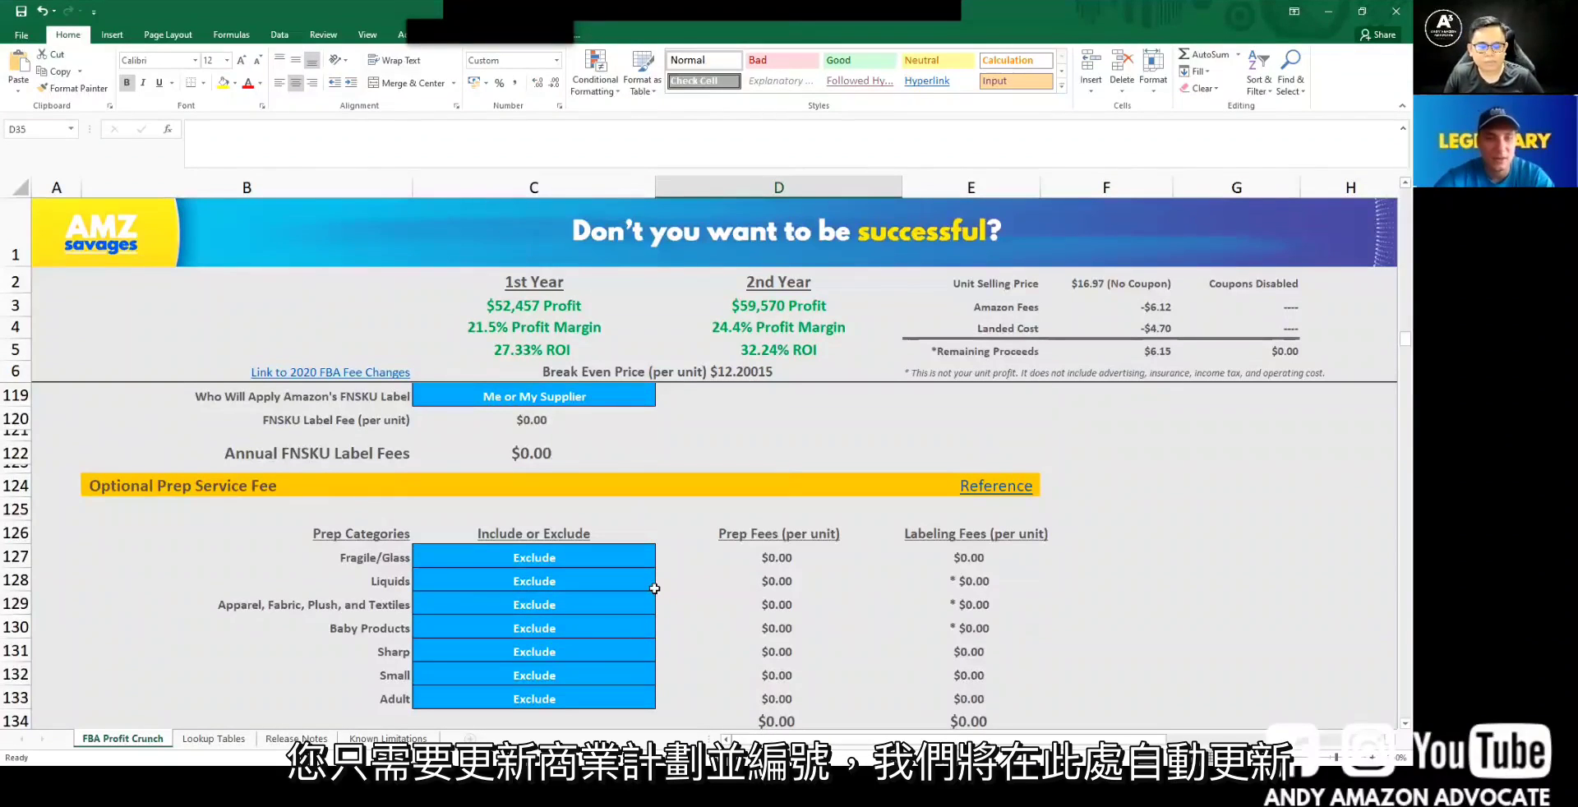
- Examine the Optional Prep Service Fee categories, the labeling fee totals and the start of the FBA Fulfillment Fee section
scroll(655, 588, down, 3)
scroll(725, 436, down, 1)
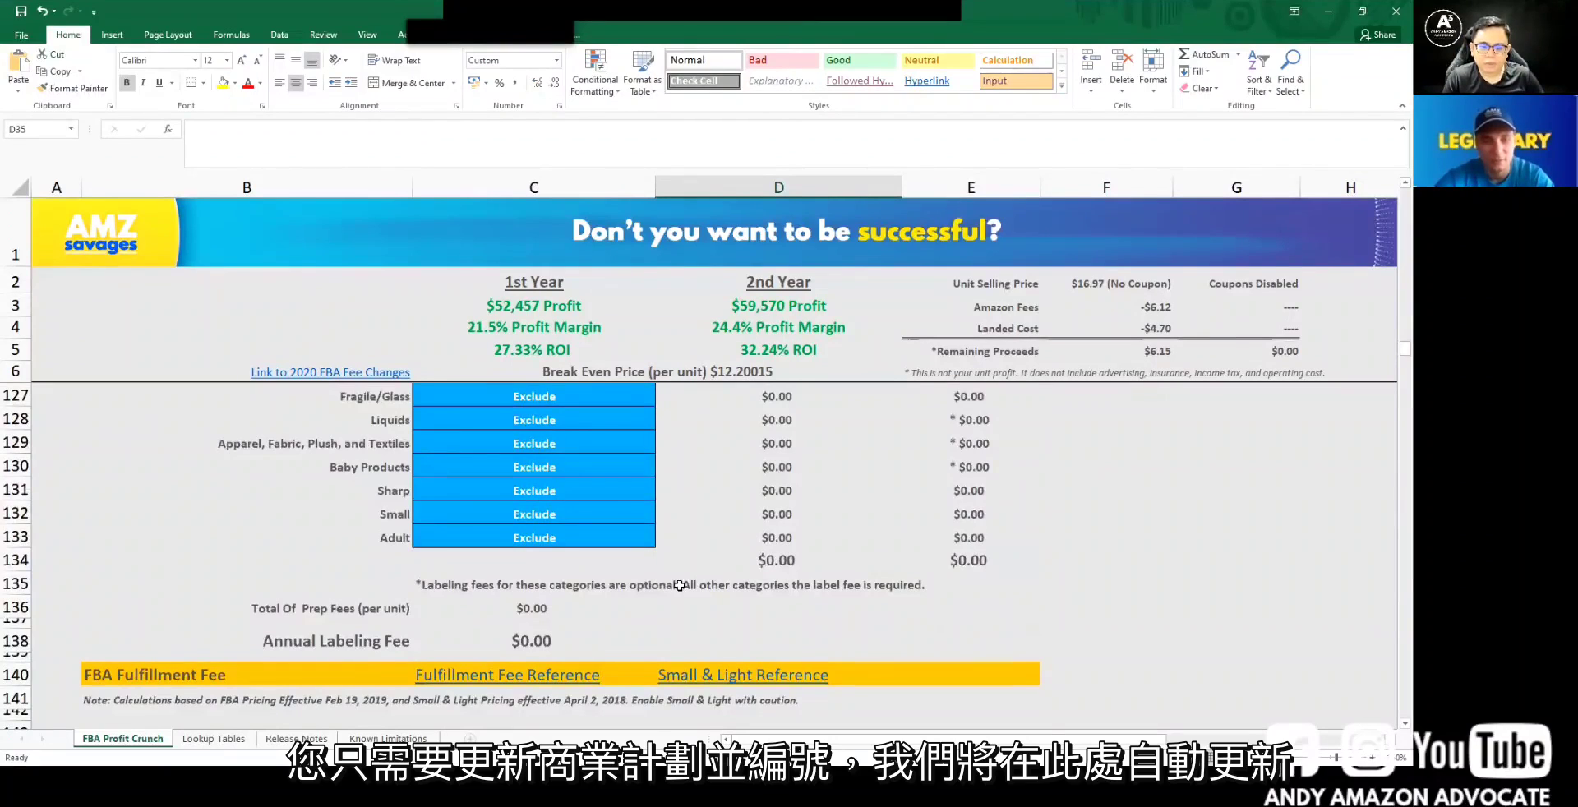
scroll(678, 585, down, 9)
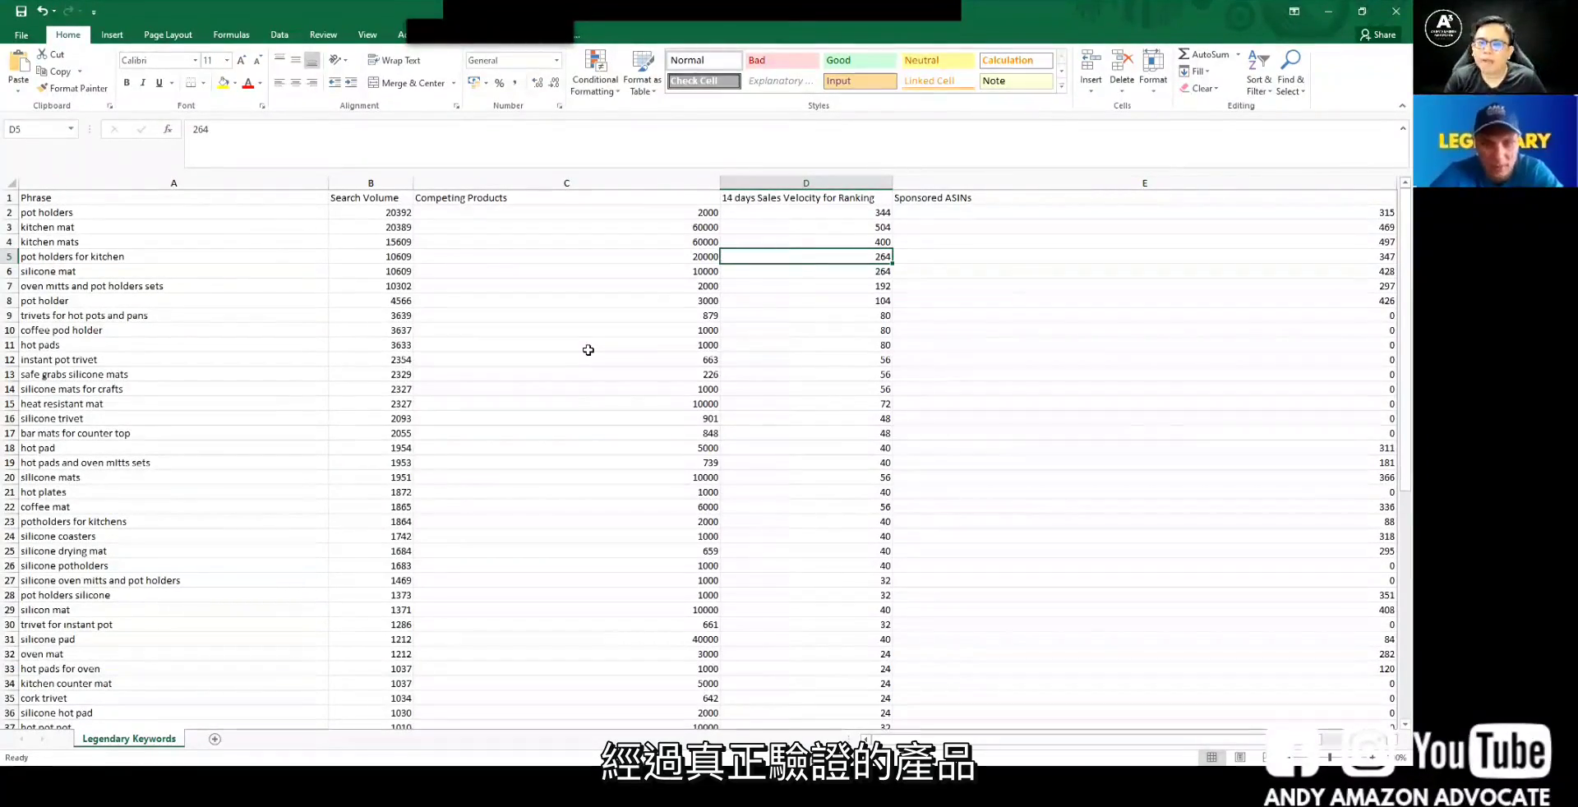
- Examine the Legendary Keywords sheet from the "pot holders" phrase through the end of the list, including search volume and competing products
click(195, 212)
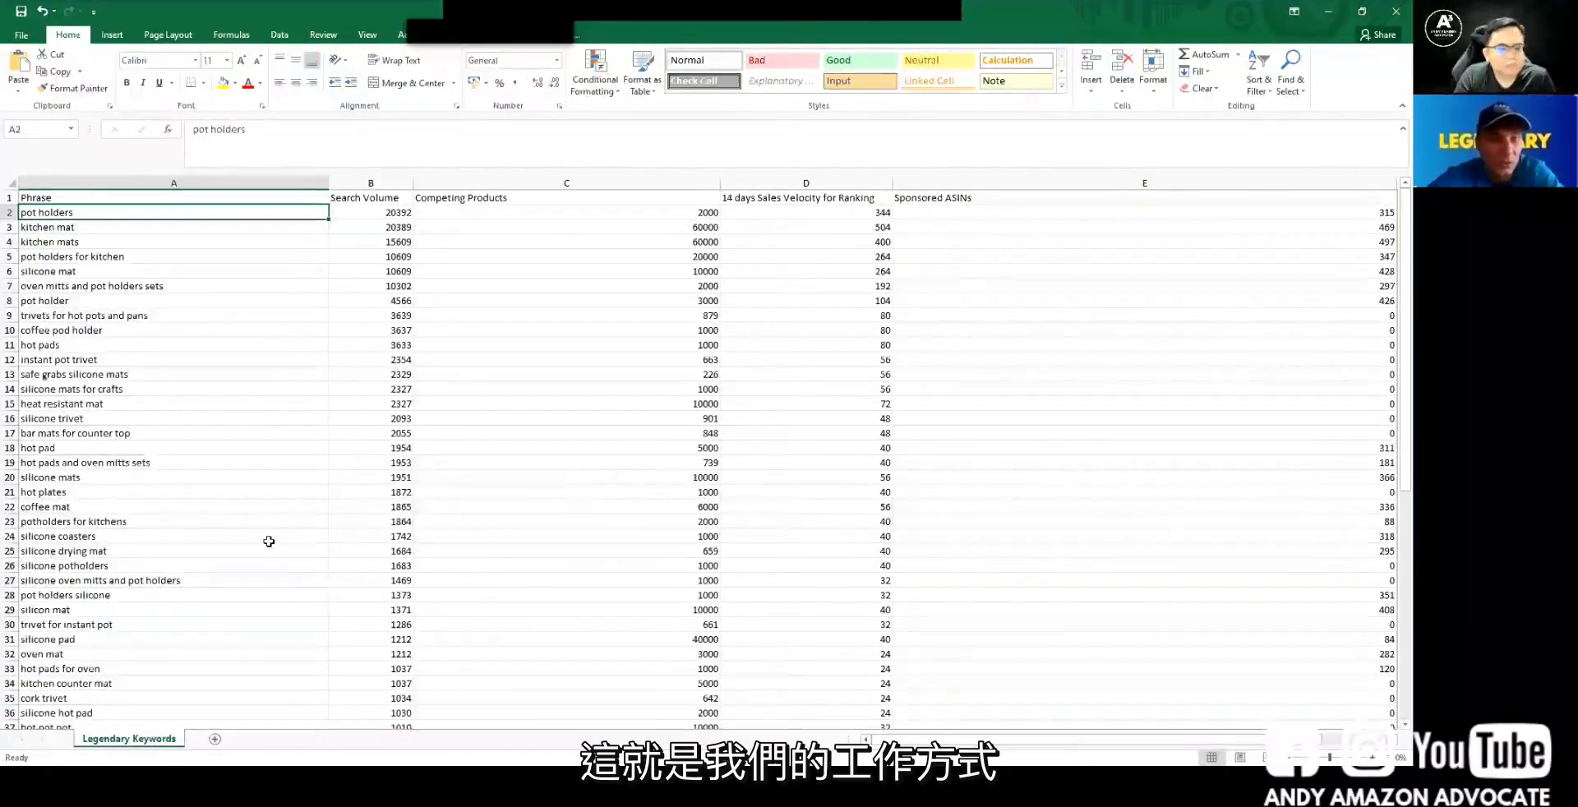
scroll(269, 541, down, 1)
scroll(269, 541, down, 9)
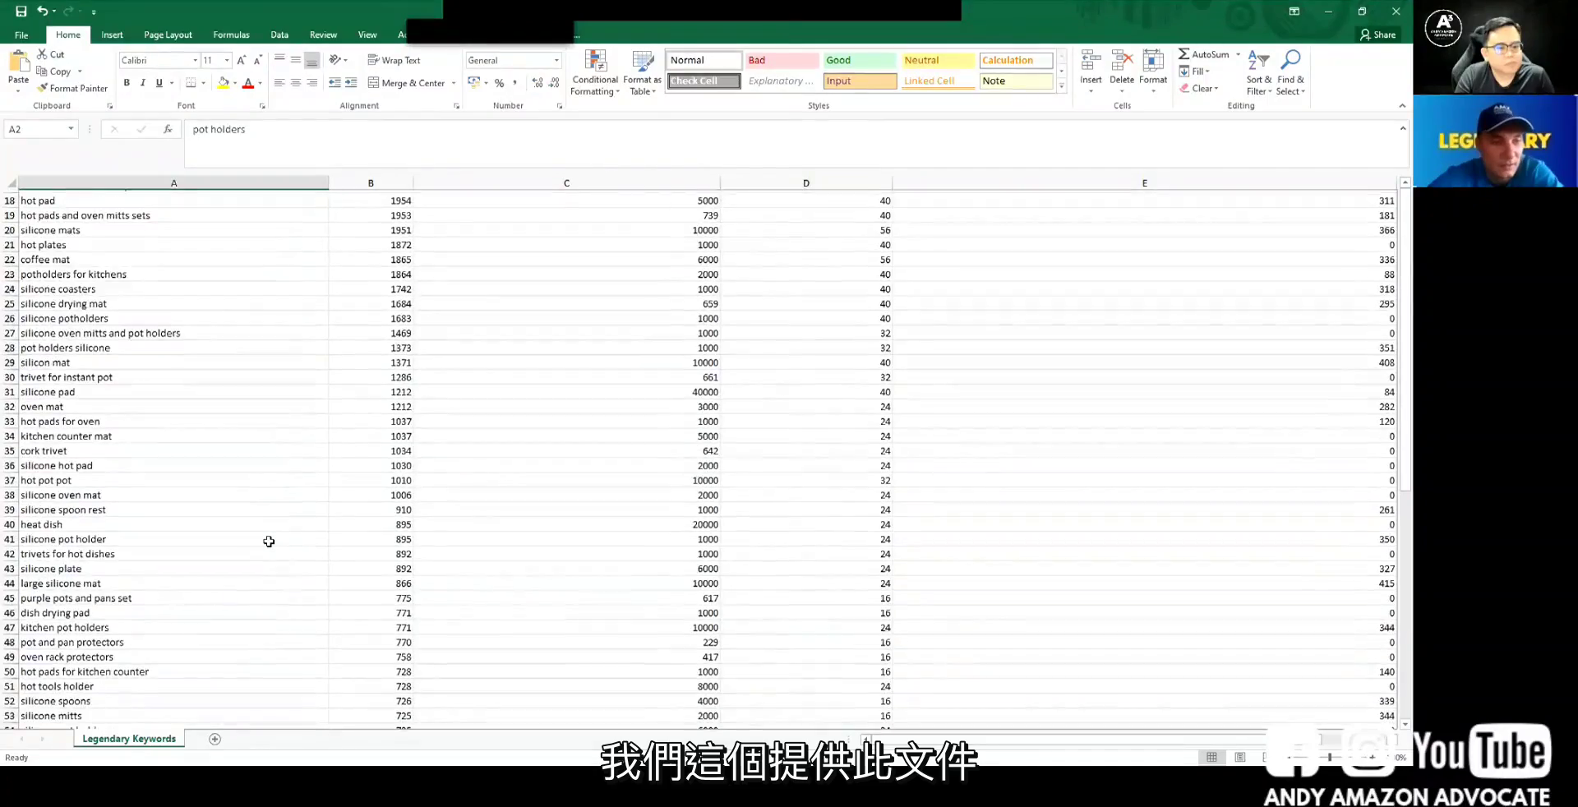
scroll(269, 542, up, 10)
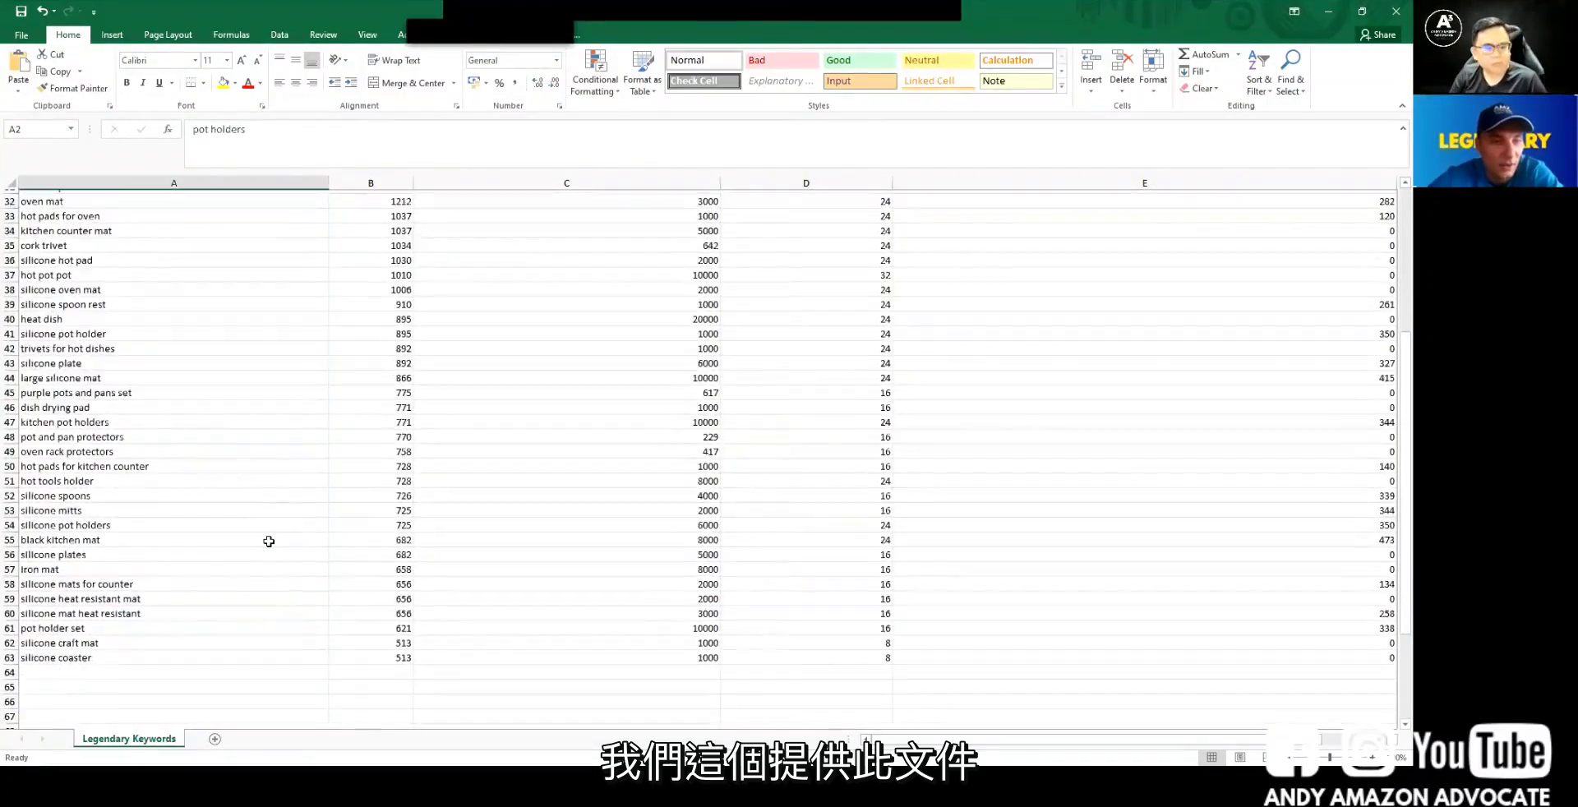
scroll(269, 542, up, 1)
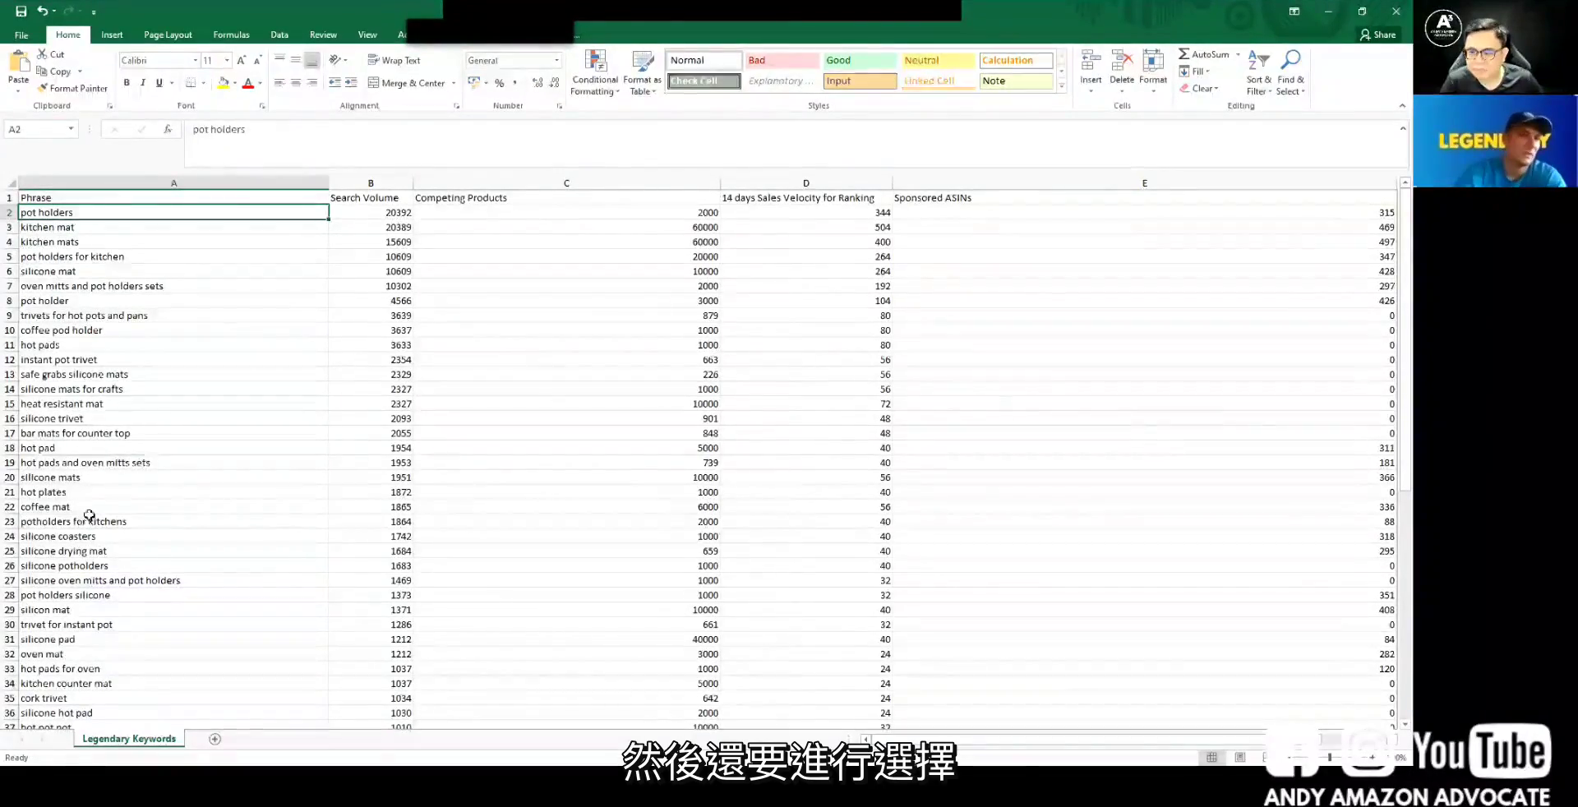
scroll(131, 509, down, 2)
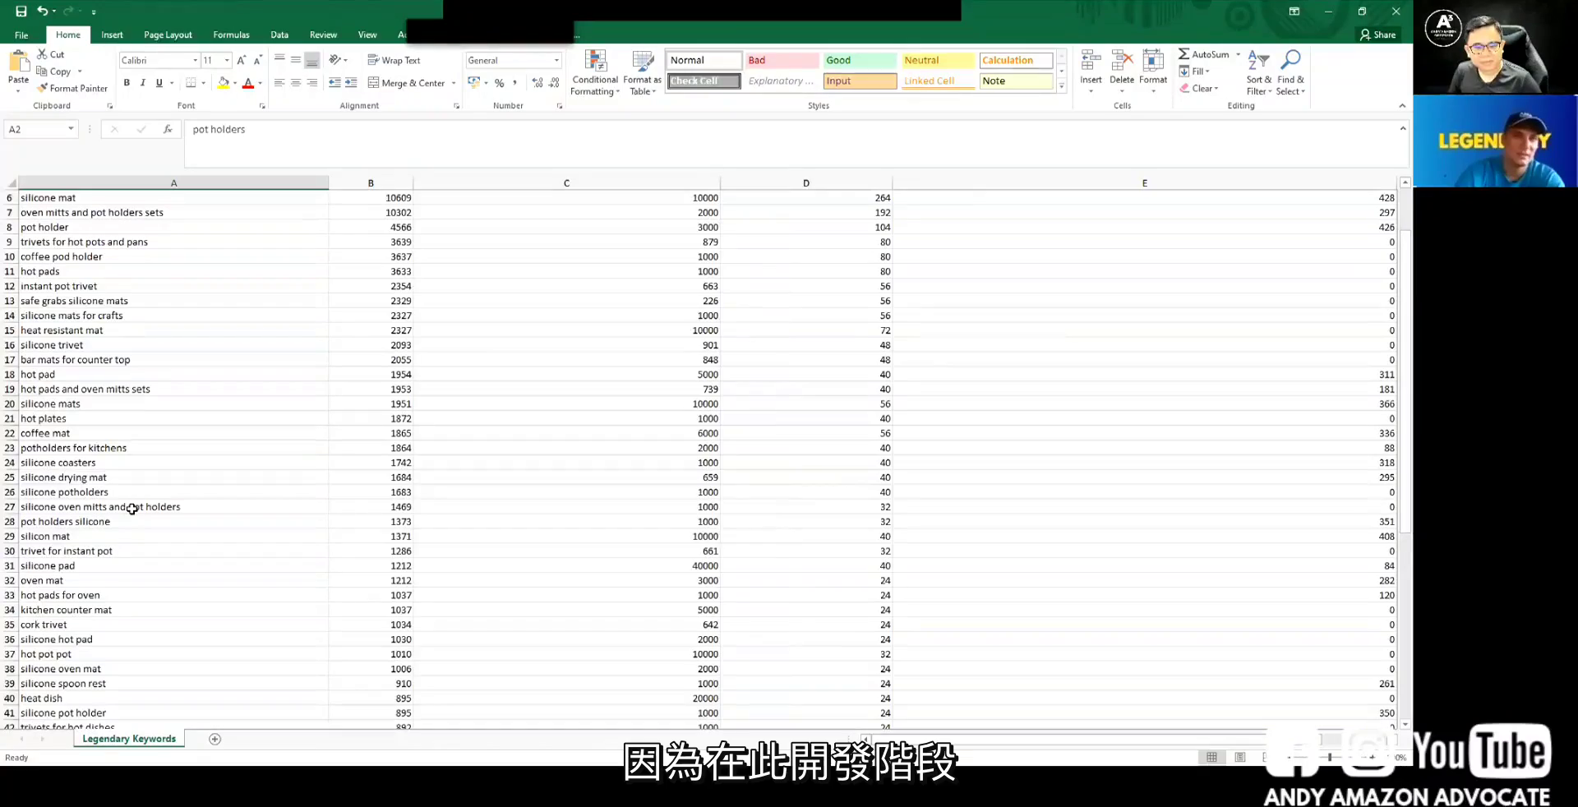
scroll(132, 509, down, 6)
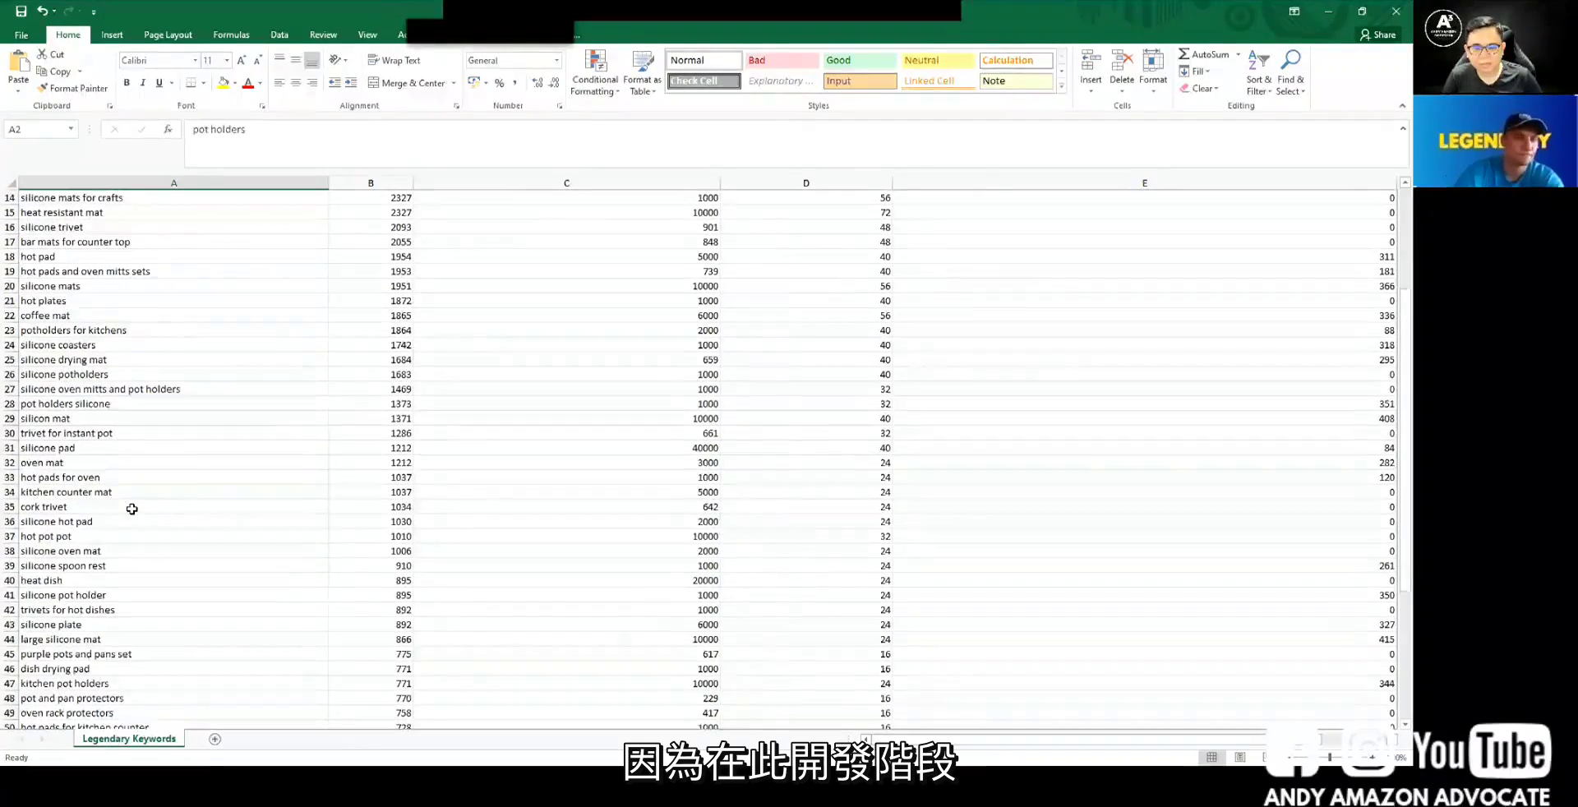
scroll(132, 509, up, 8)
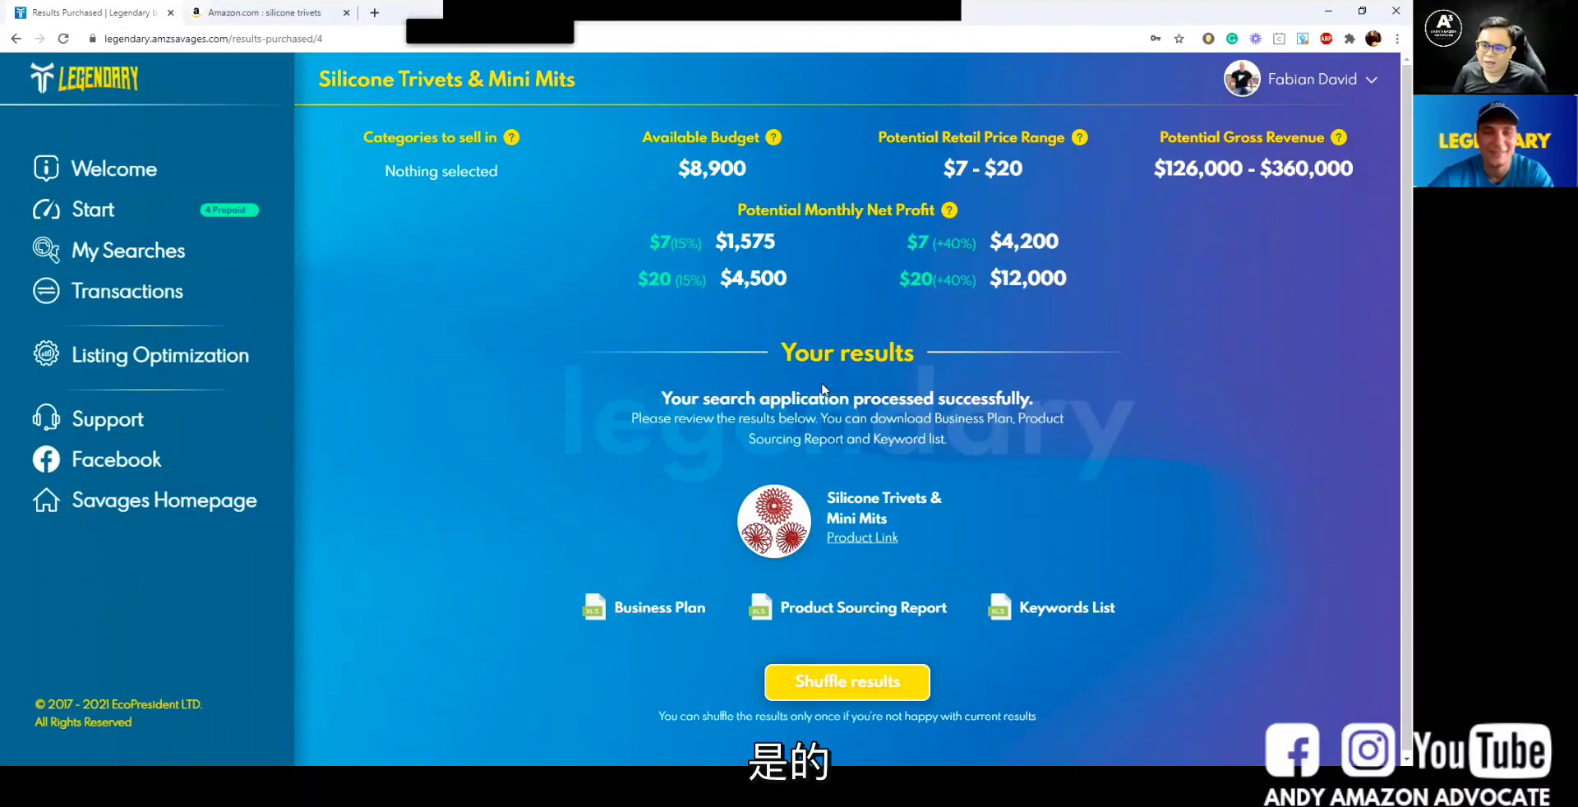
- Show the My Searches list in Legendary and browse the Amazon results for silicone trivets, ending back on the list
click(140, 253)
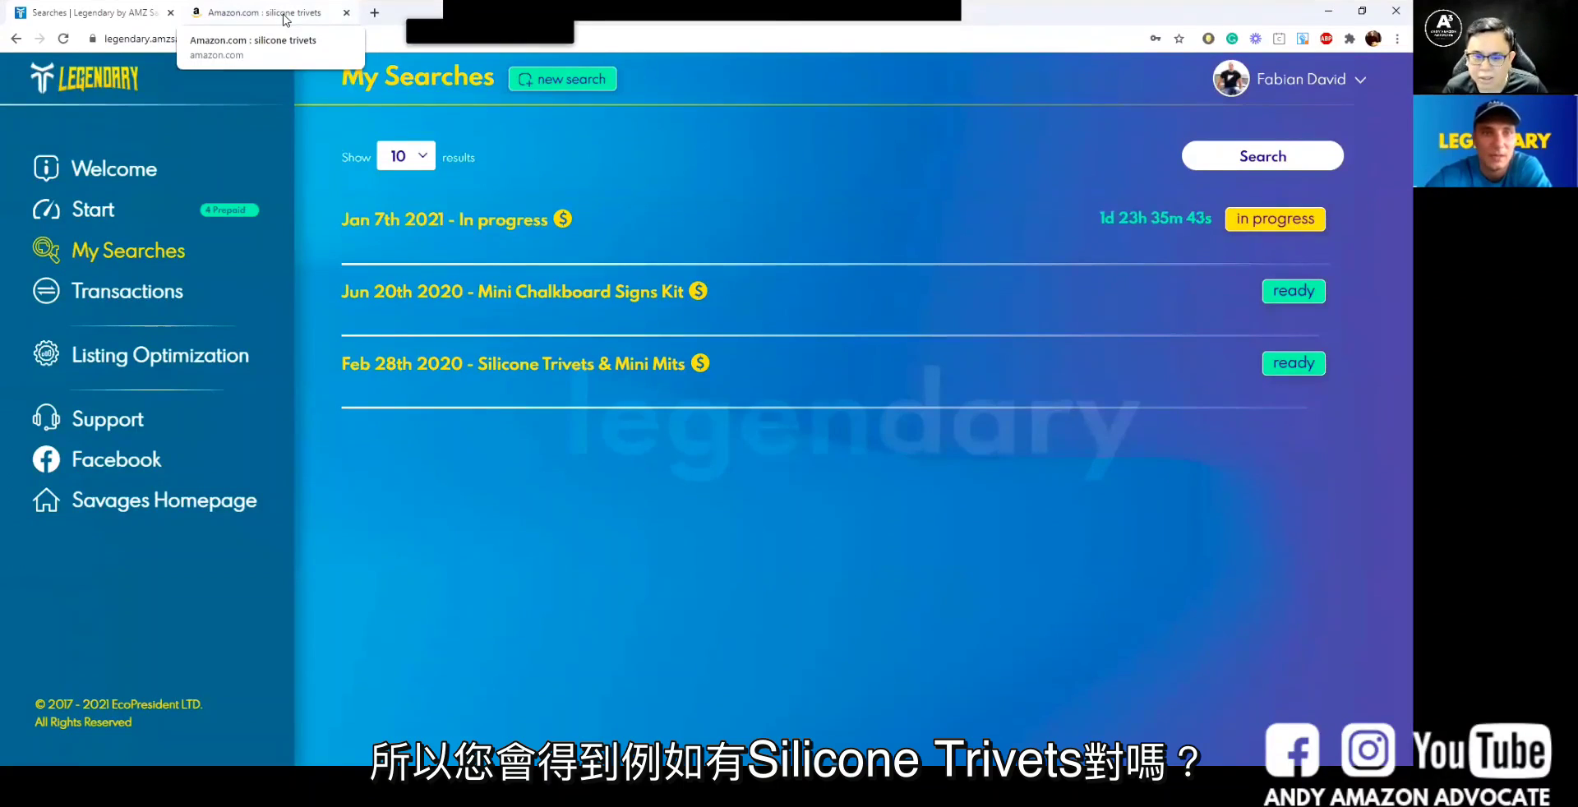
click(313, 13)
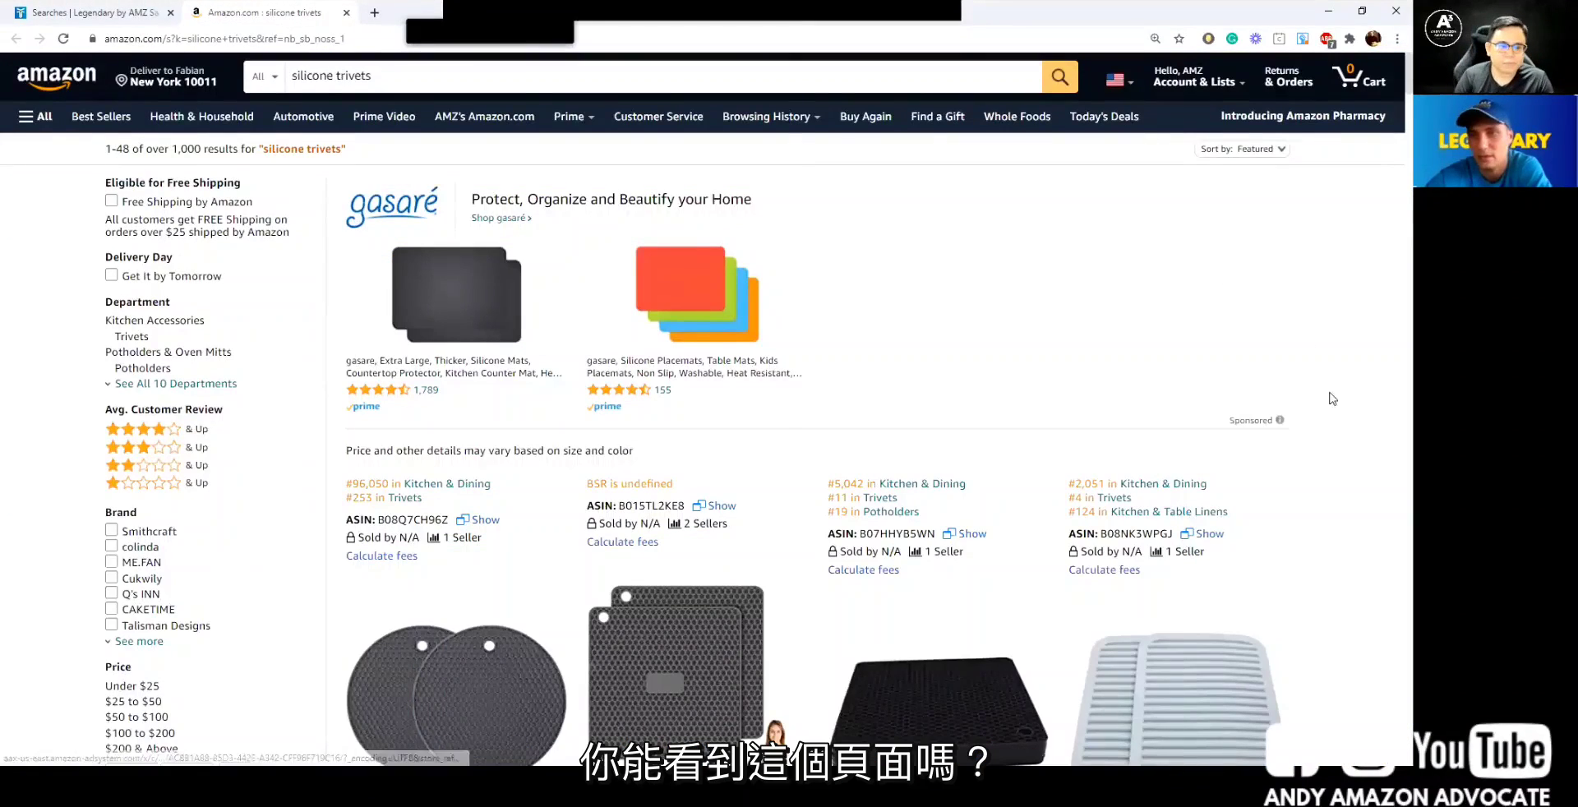
scroll(1335, 408, down, 5)
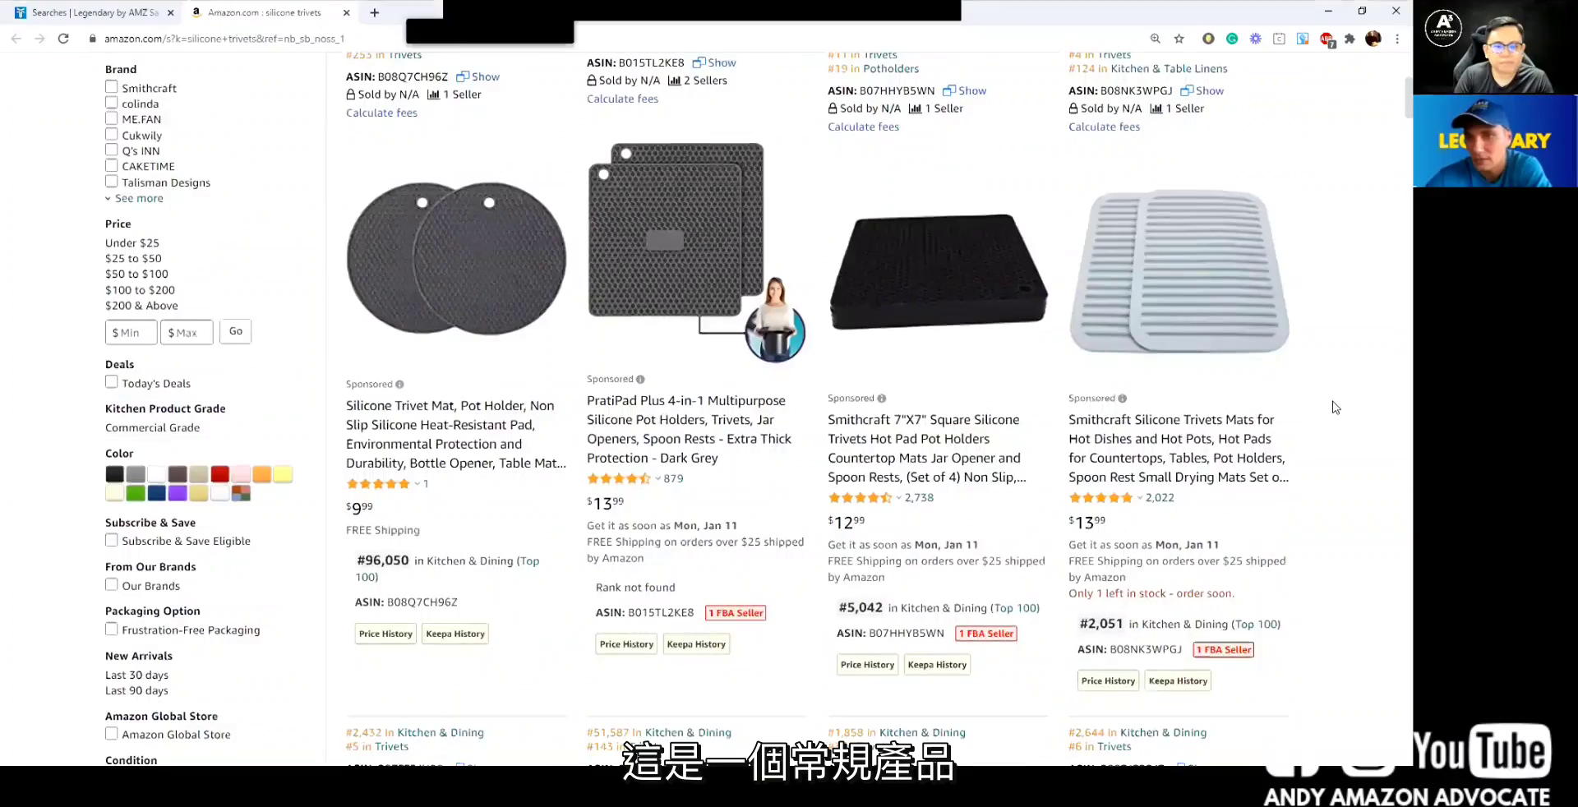
scroll(1327, 450, down, 3)
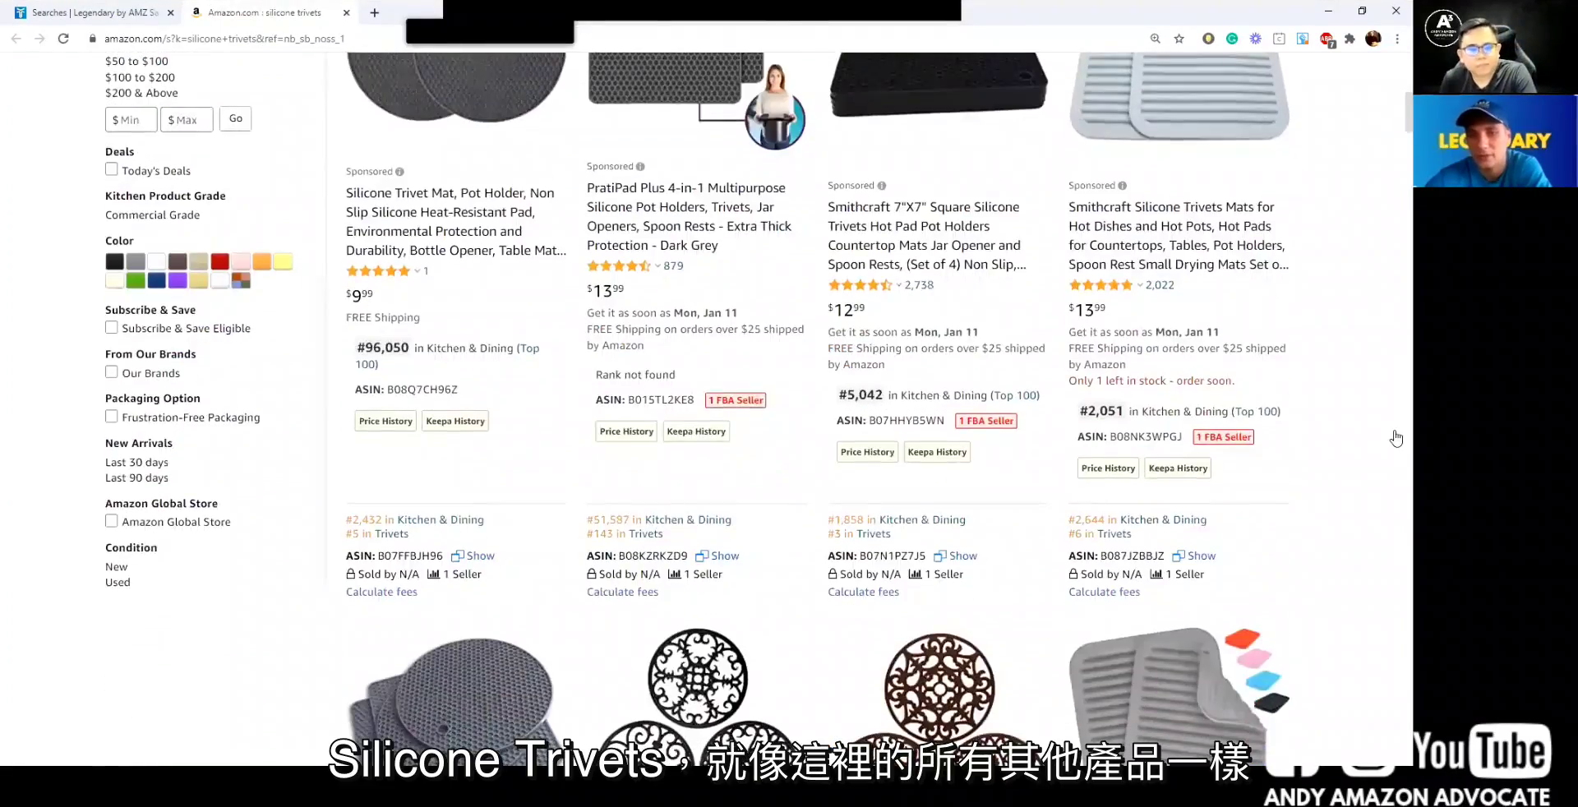
scroll(1396, 438, down, 1)
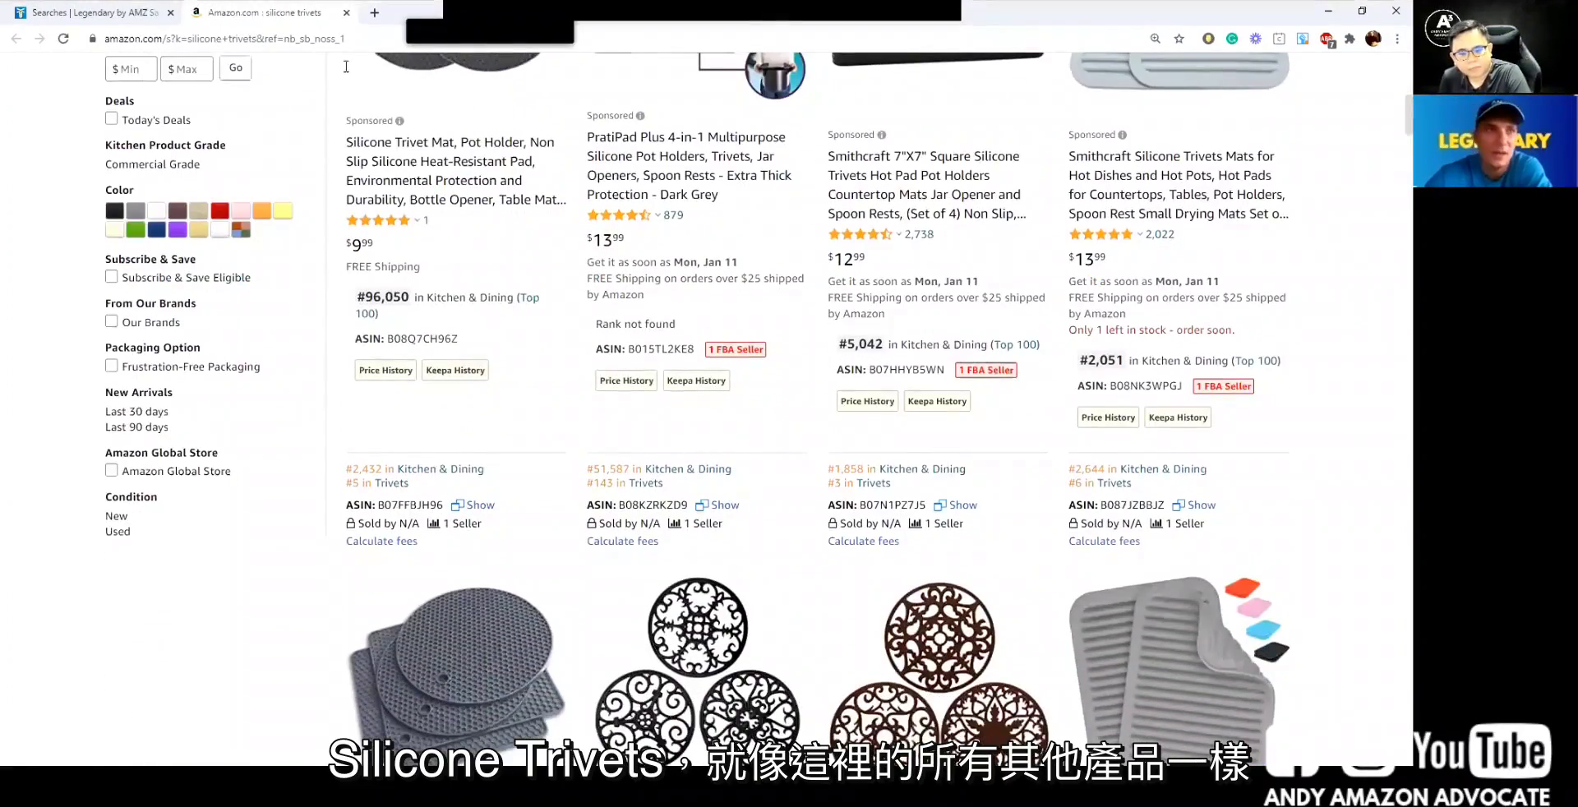
scroll(348, 72, down, 2)
click(123, 15)
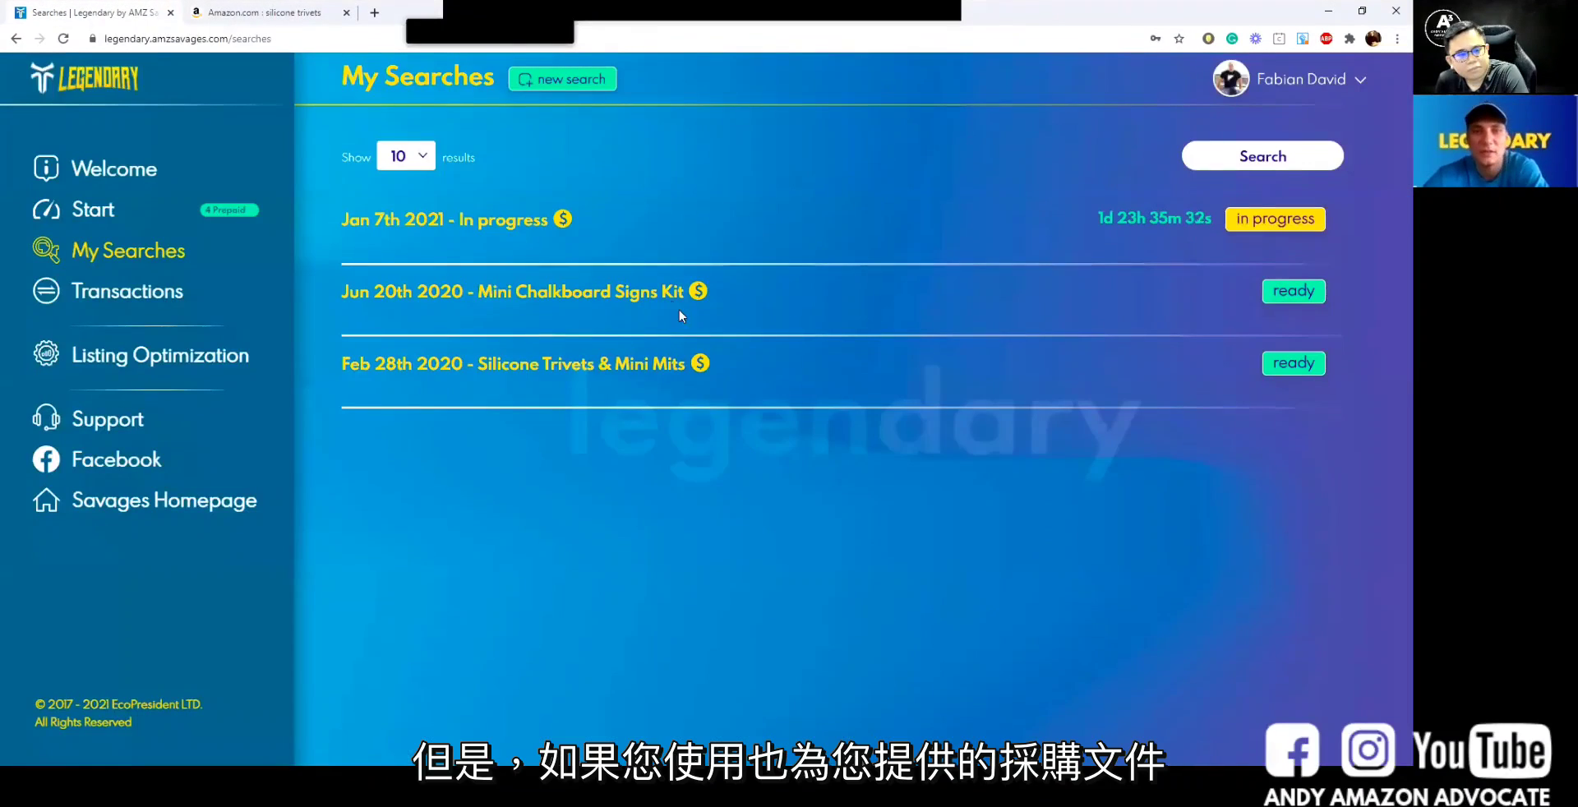